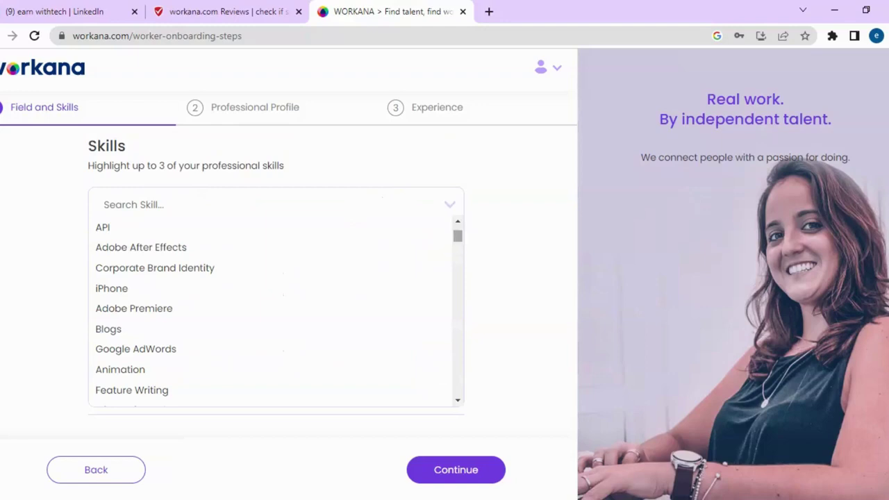
Add Social Media Marketing to the highlighted professional skills.
scroll(459, 243, "down", 2)
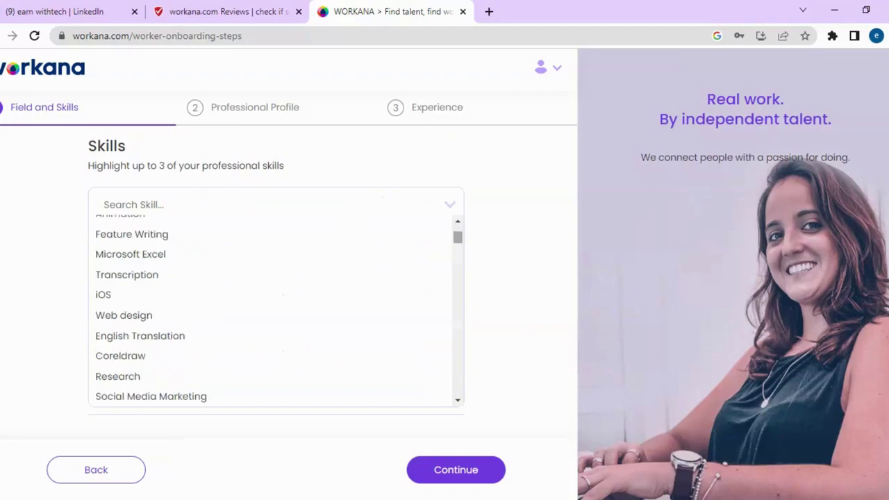
scroll(458, 245, "down", 2)
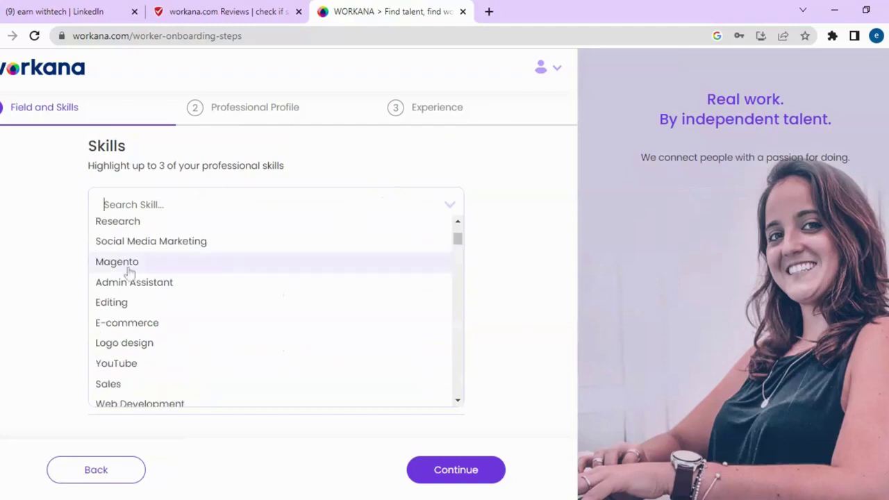
left_click(164, 243)
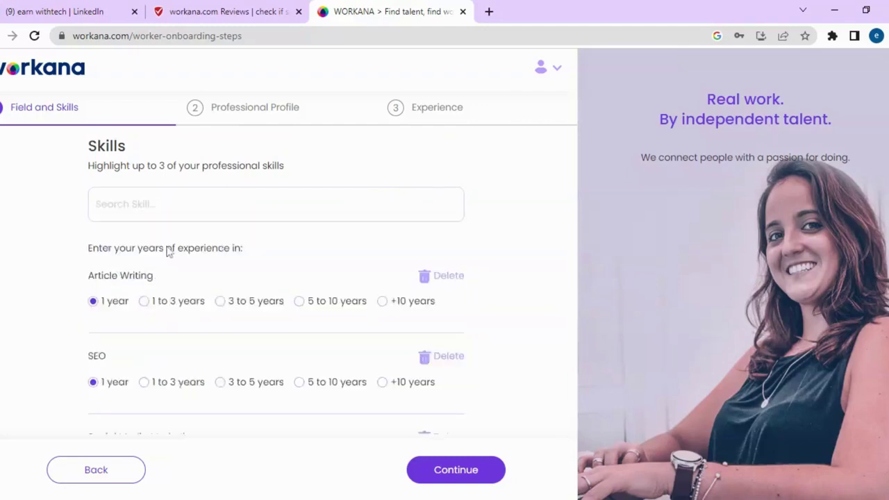
Set the Social Media Marketing experience to 1 year and continue to the Professional Profile stage.
scroll(540, 380, "down", 1)
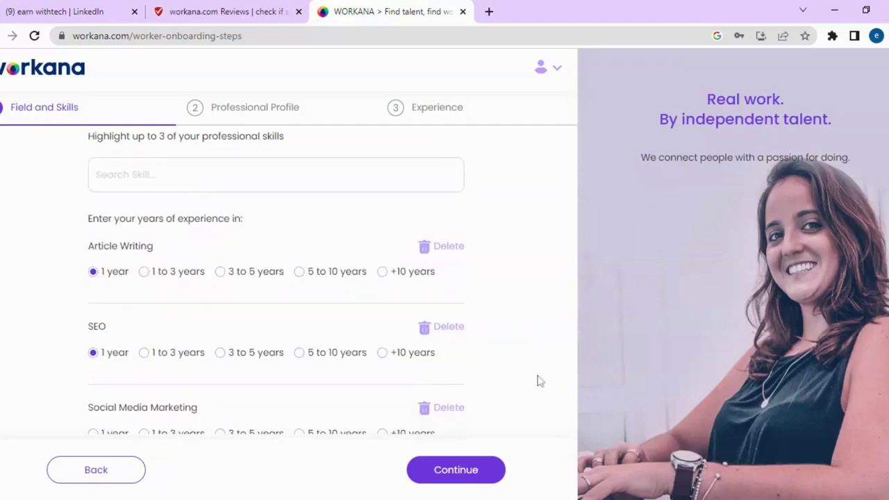
scroll(540, 381, "down", 3)
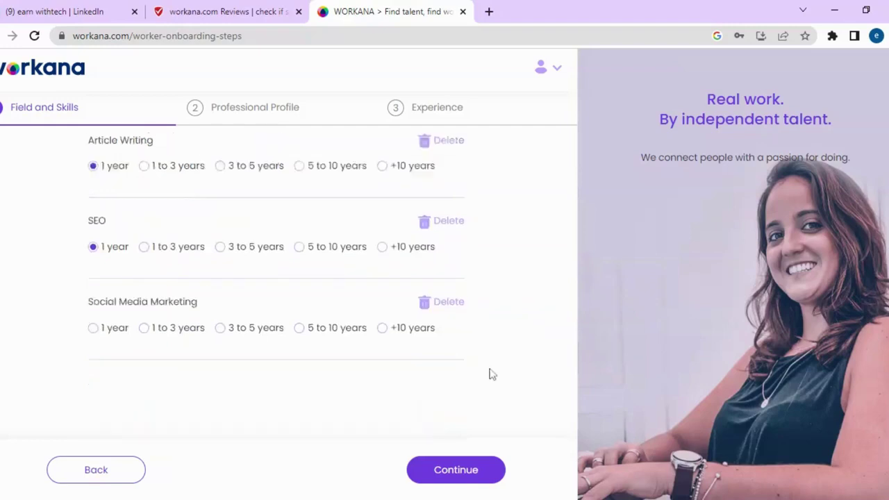
left_click(101, 333)
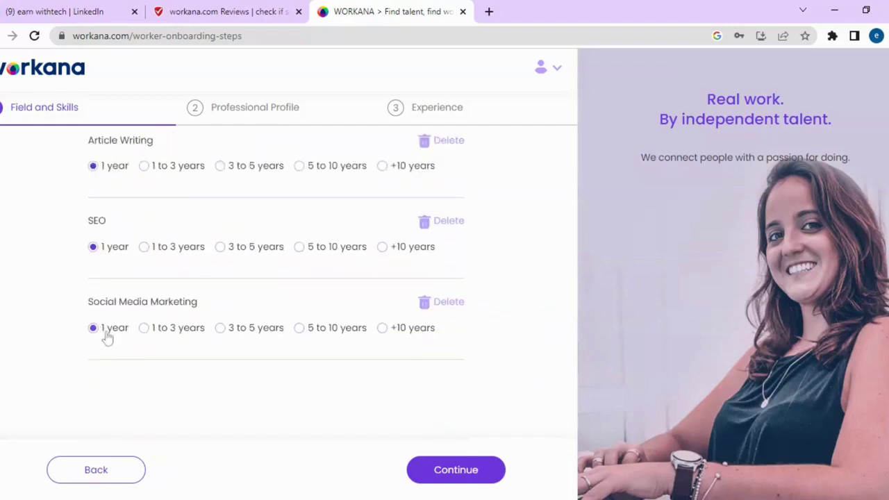
left_click(465, 467)
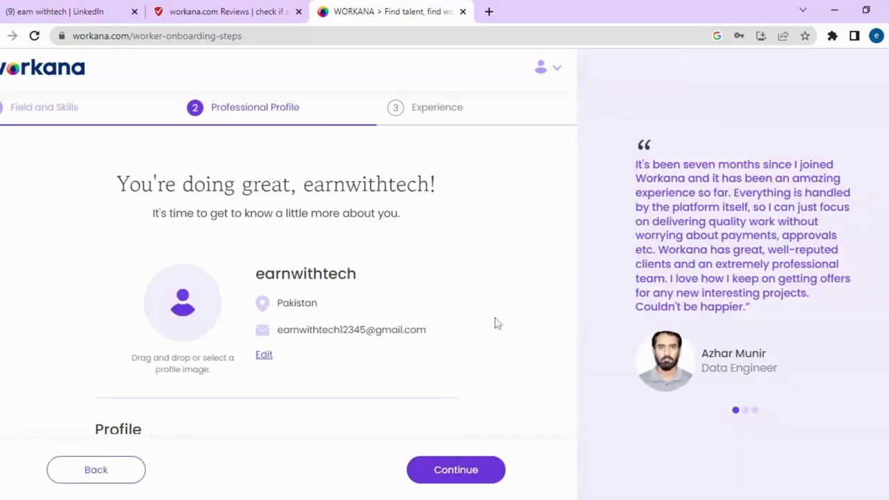
Look through the Professional Profile form, from the profile image and phone number to the languages and portfolio links.
scroll(513, 352, "down", 1)
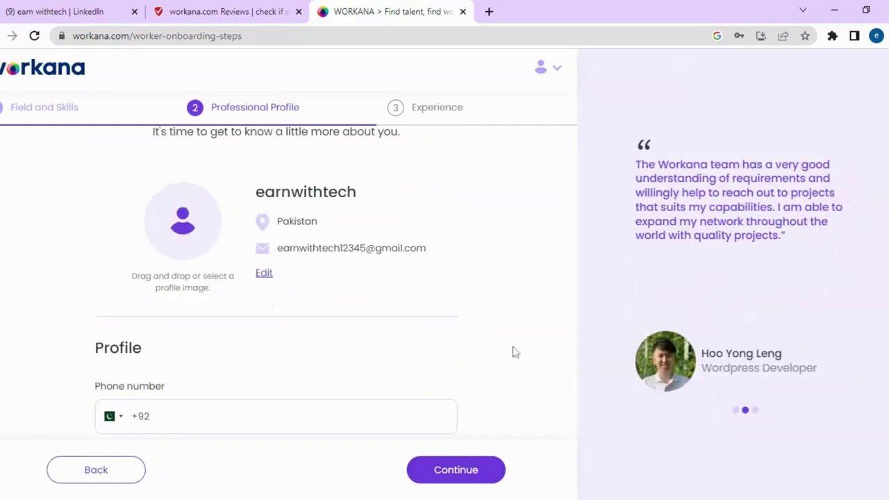
scroll(512, 352, "up", 1)
scroll(288, 278, "up", 1)
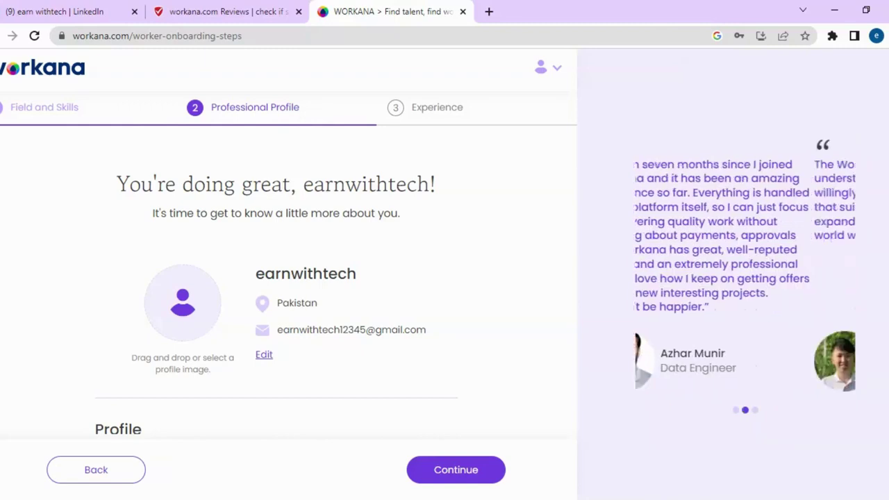
scroll(288, 278, "down", 1)
scroll(288, 278, "down", 4)
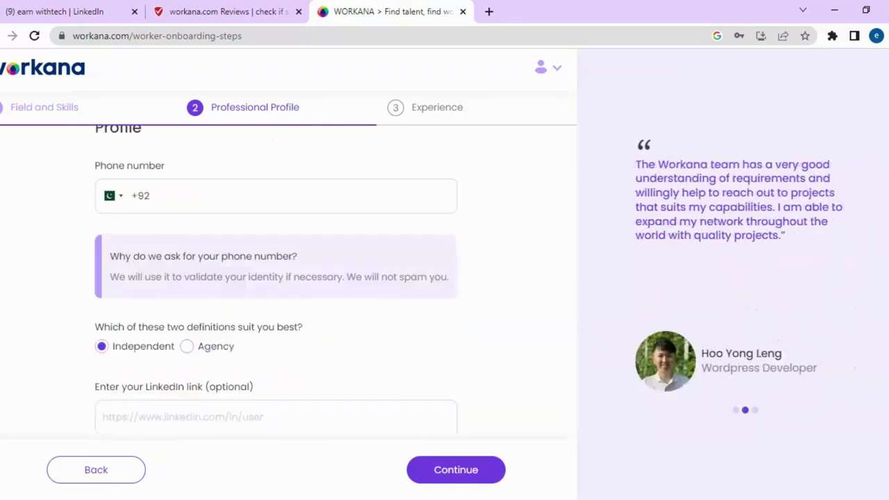
scroll(289, 278, "up", 1)
scroll(288, 278, "up", 1)
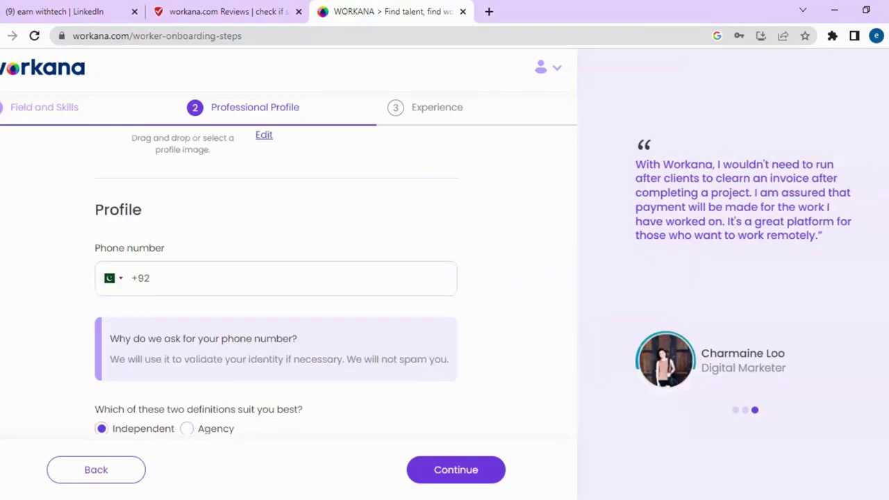
scroll(276, 278, "down", 1)
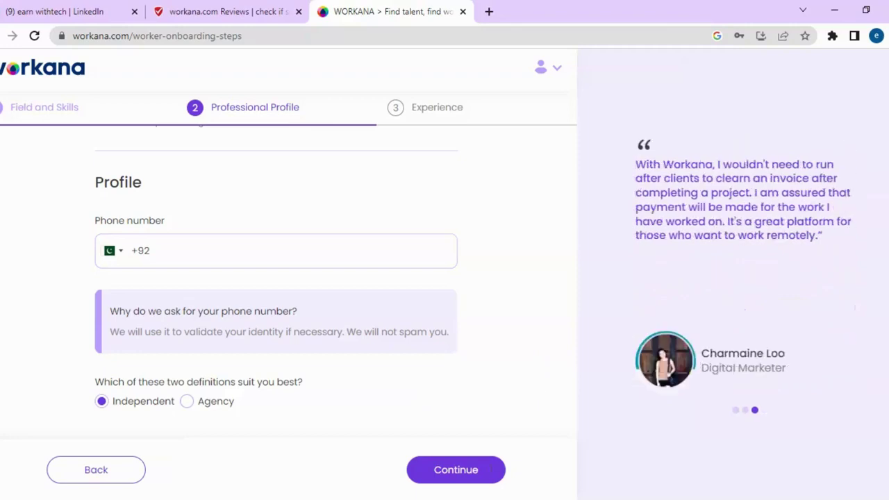
scroll(276, 279, "down", 1)
scroll(276, 279, "down", 2)
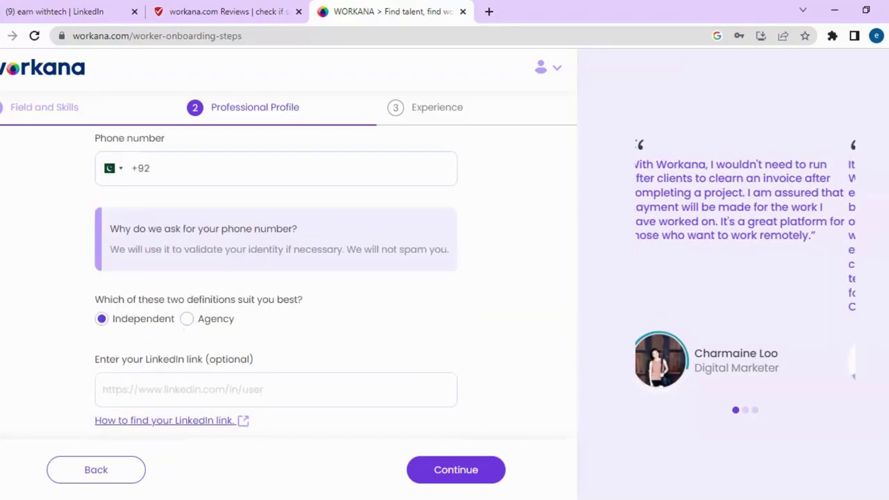
scroll(276, 279, "down", 3)
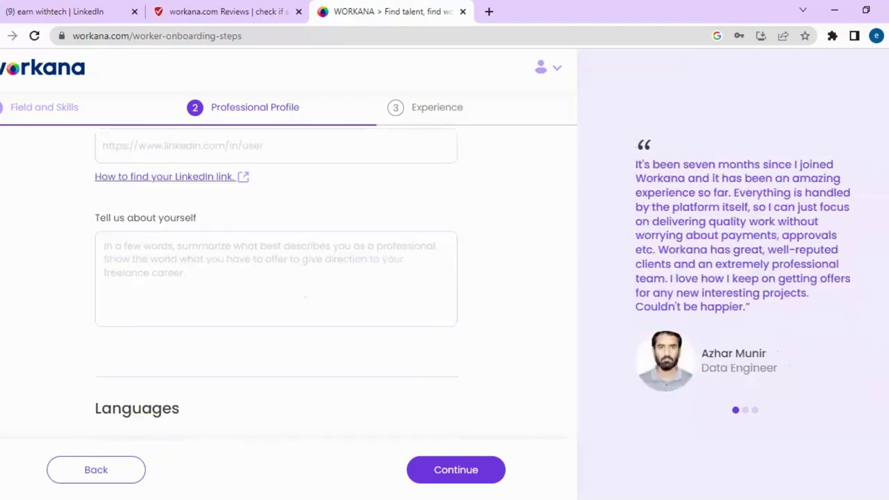
scroll(276, 279, "down", 1)
scroll(277, 280, "down", 3)
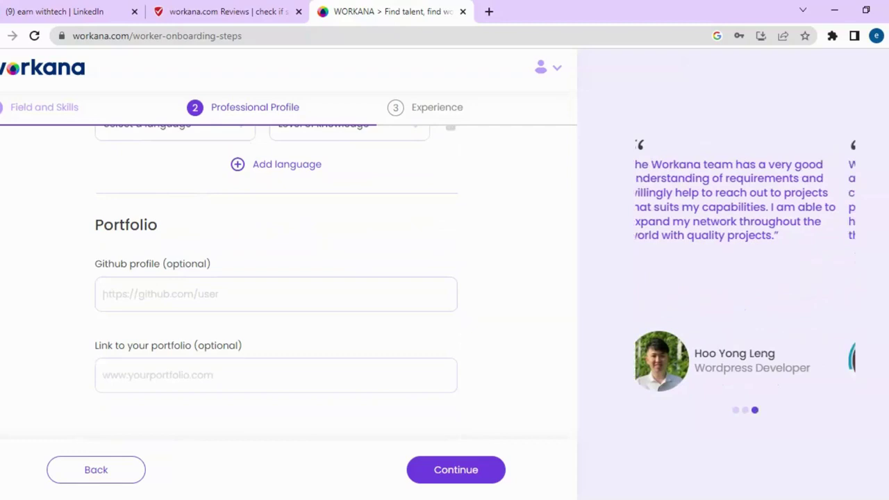
scroll(277, 280, "up", 1)
scroll(277, 279, "up", 2)
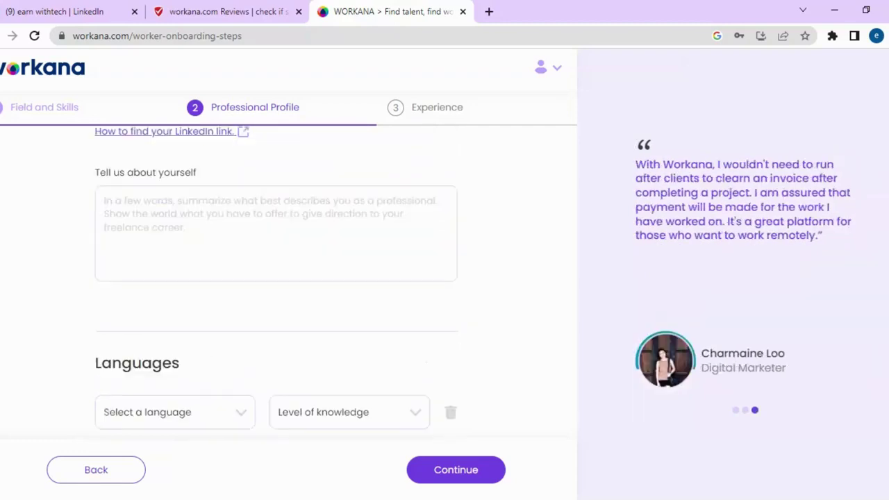
scroll(277, 279, "up", 3)
scroll(277, 279, "up", 2)
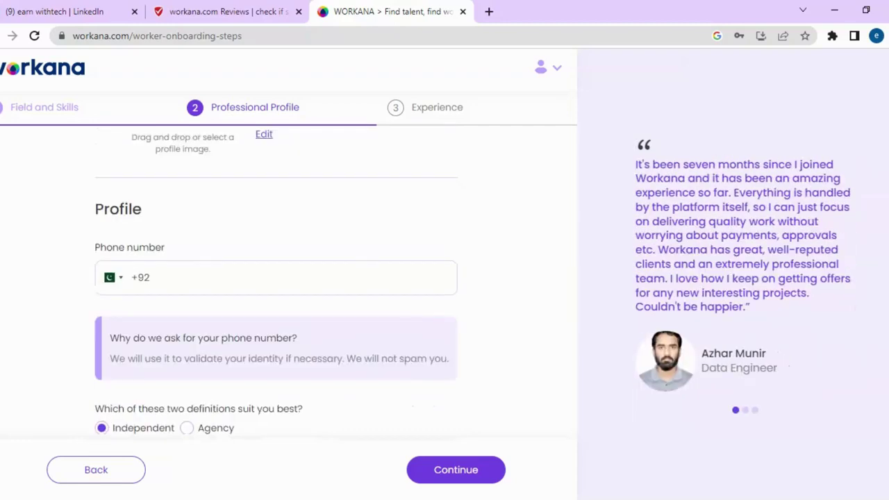
Activate the optional LinkedIn link field, and switch to the open LinkedIn profile page to get its address.
scroll(277, 279, "down", 1)
scroll(277, 280, "down", 1)
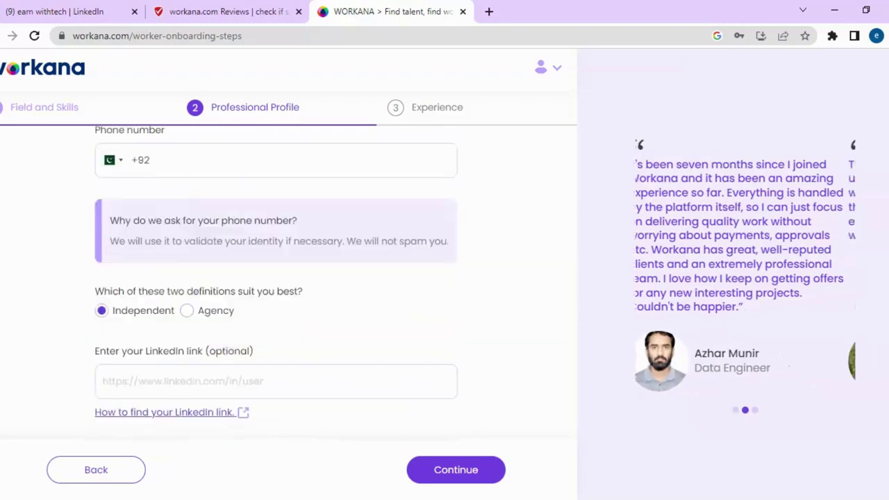
scroll(523, 384, "down", 2)
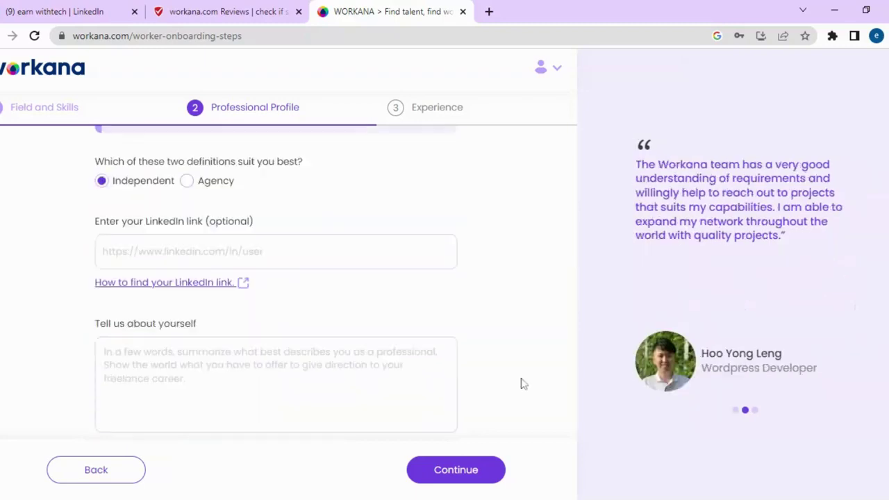
left_click(156, 224)
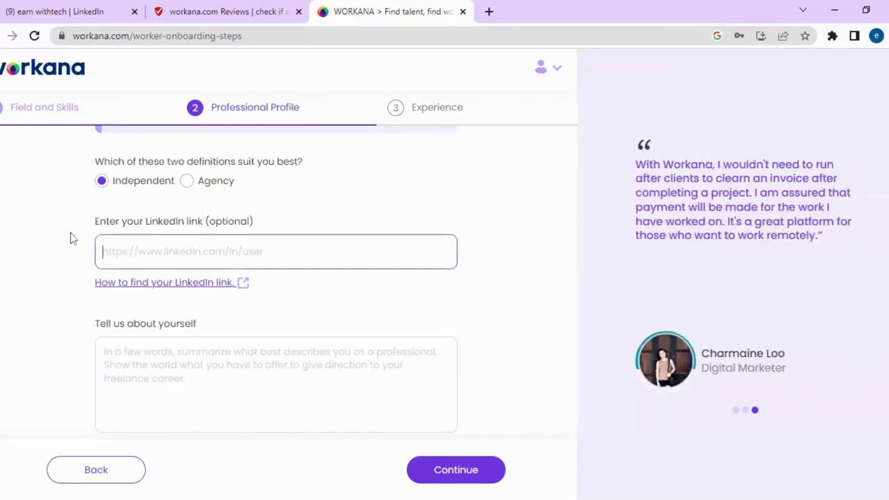
left_click(73, 12)
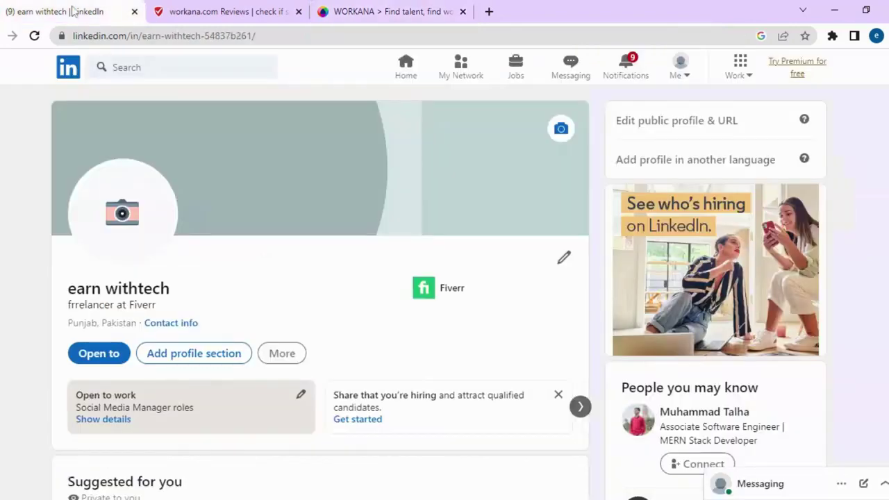
left_click(74, 36)
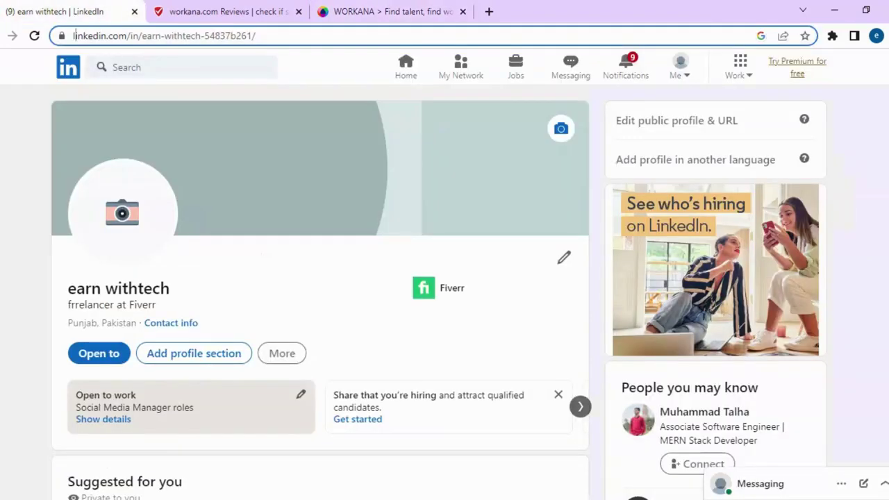
key("ctrl+a")
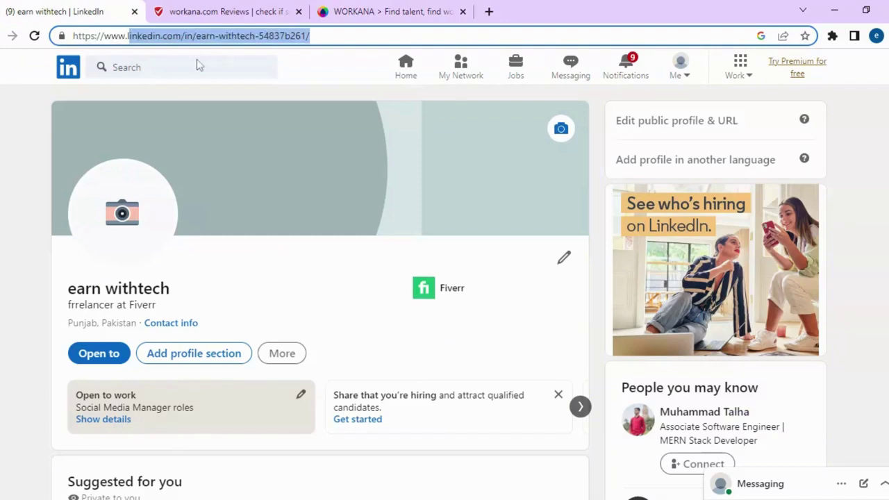
left_click(1, 111)
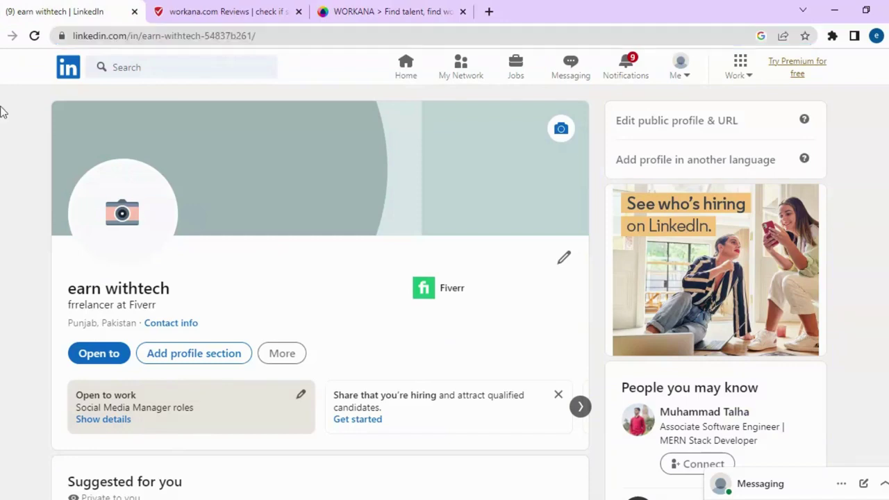
Copy the full LinkedIn profile URL and paste it into the LinkedIn link field of the Workana profile form.
left_click(74, 37)
left_click_drag(73, 36, 256, 36)
key("ctrl+c")
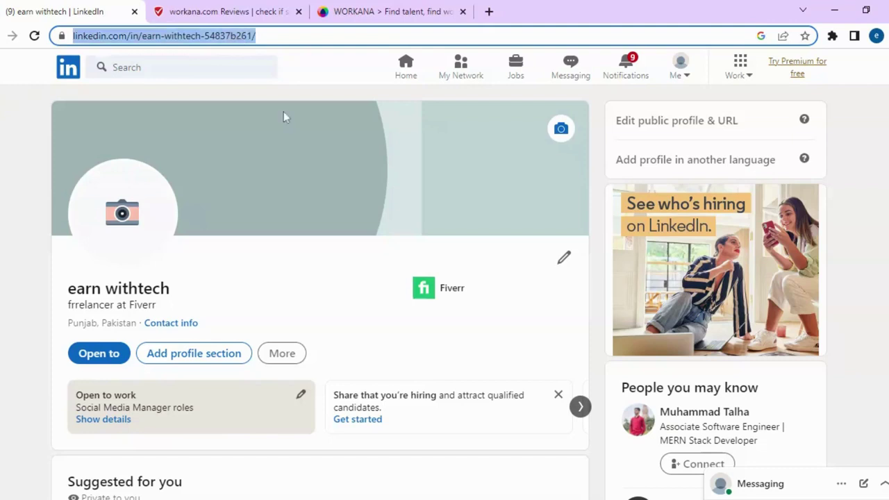
left_click(376, 5)
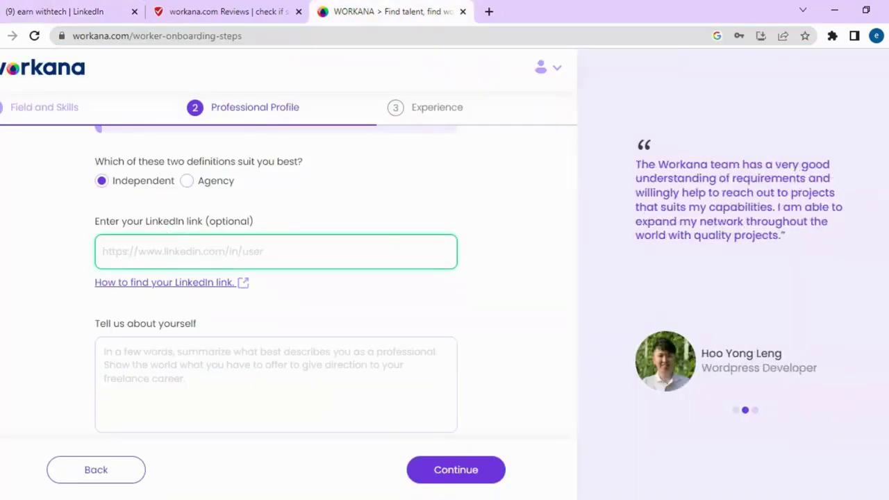
key("ctrl+v")
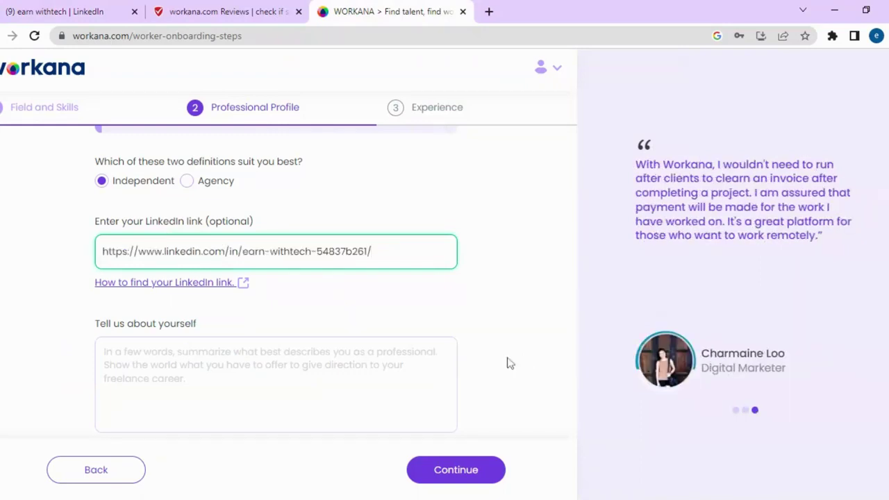
Begin the "Tell us about yourself" description with "I am a expert content writer and advertiser .".
scroll(511, 378, "down", 1)
scroll(515, 396, "down", 1)
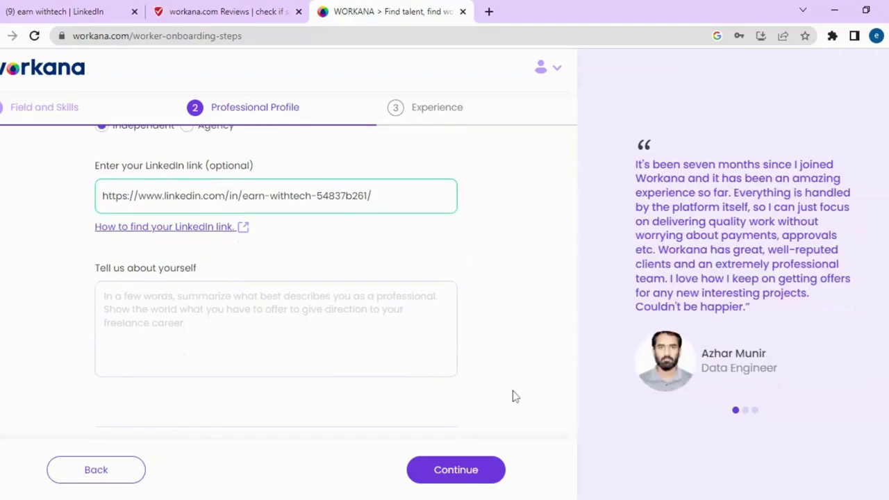
scroll(511, 385, "down", 1)
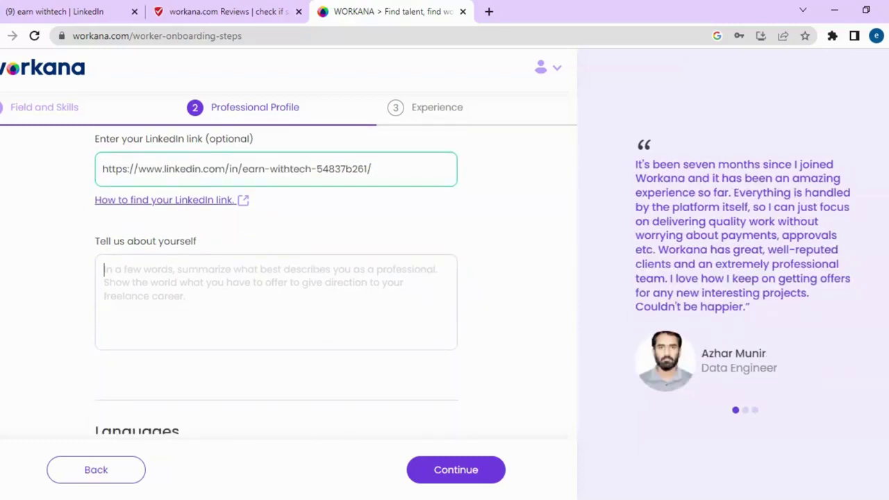
left_click(104, 270)
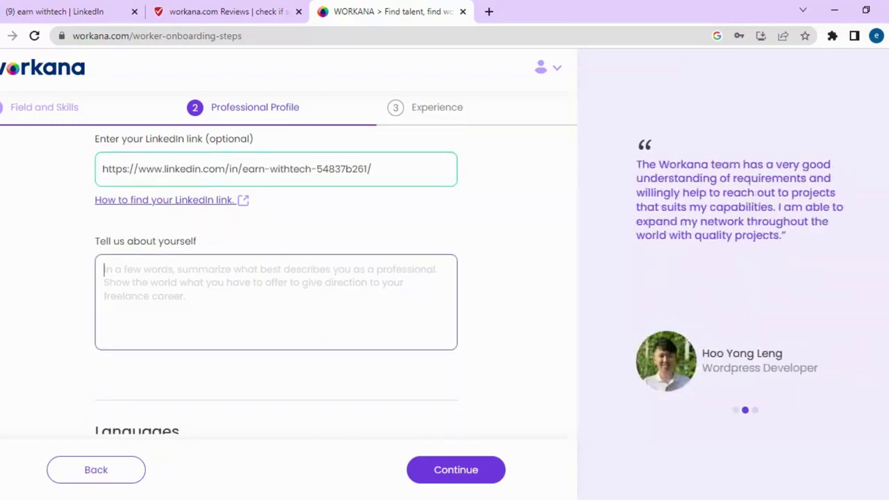
type("I a")
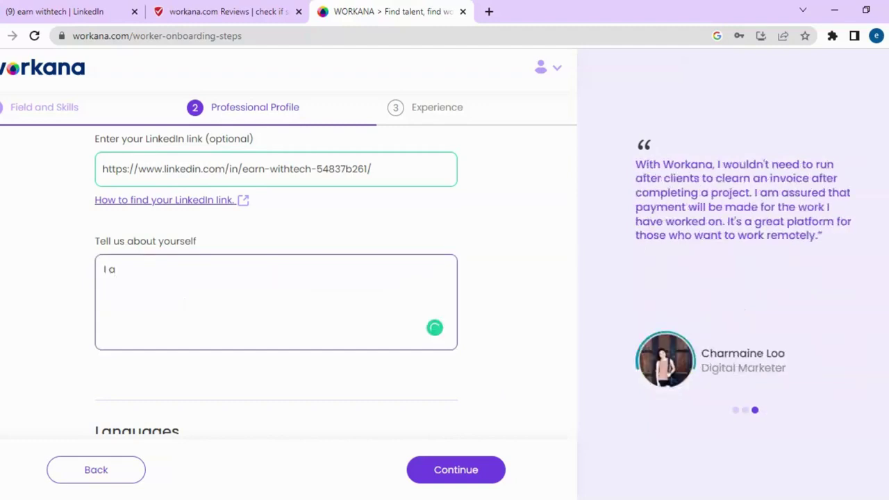
type("m a expe")
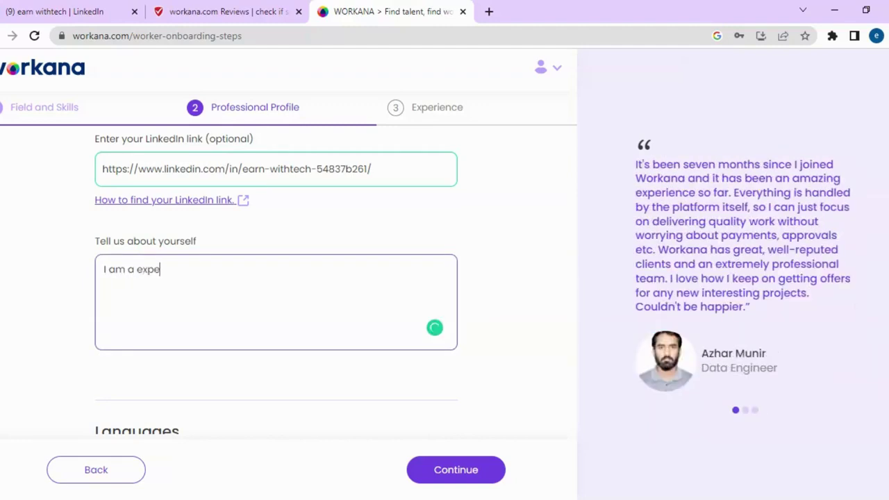
type("rt conte")
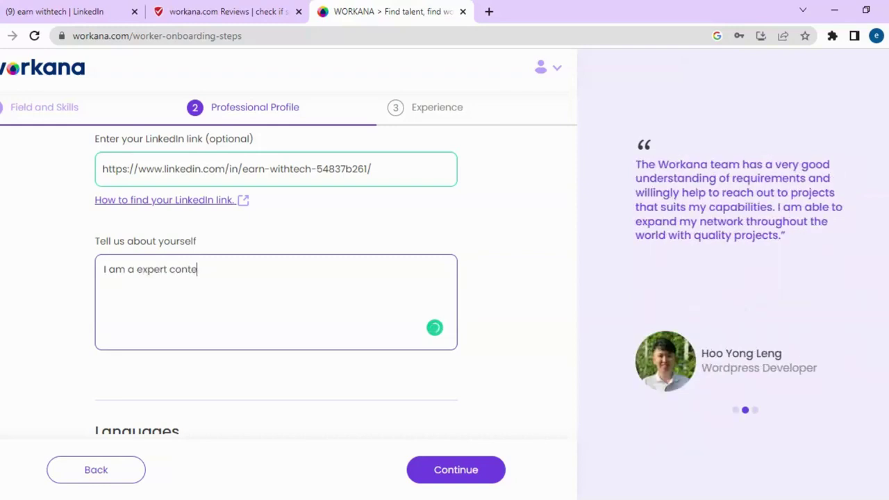
type("nt writer and ad")
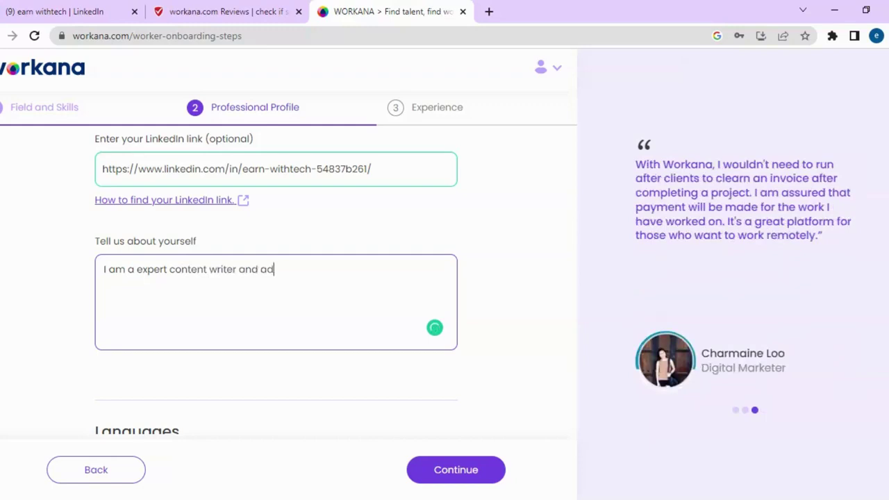
type("verti")
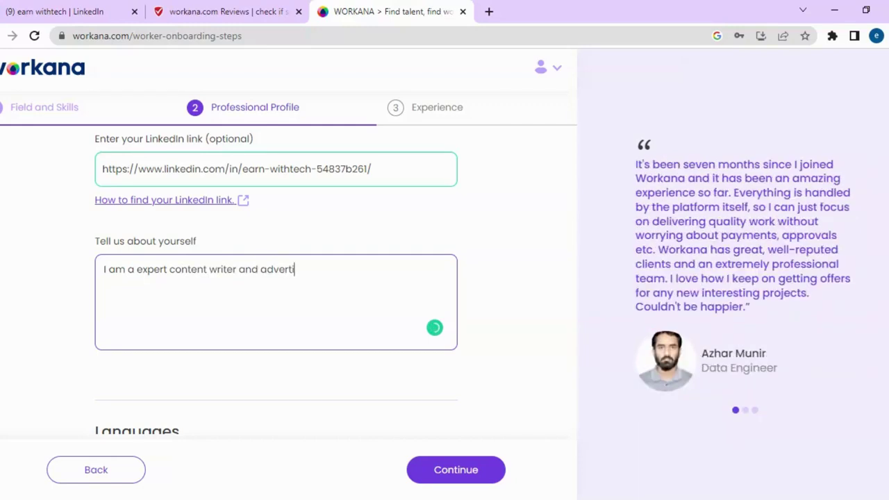
type("ser .I")
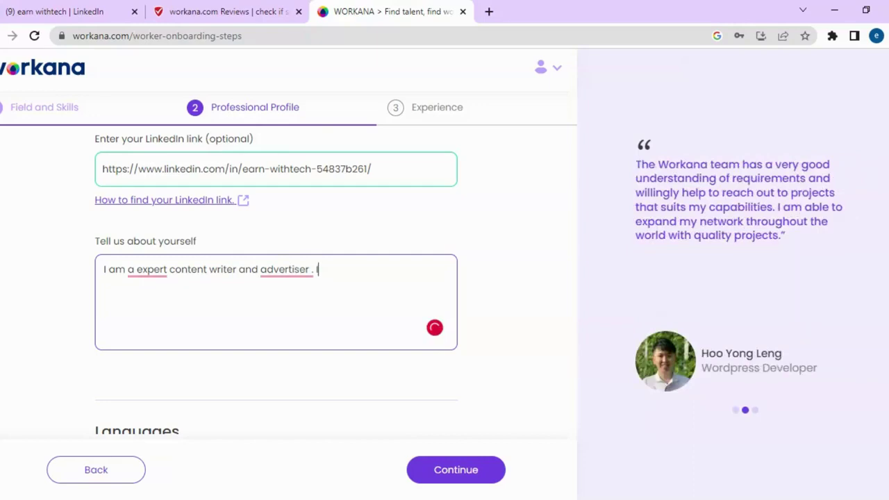
Add to the self-description the claim "I can rank your article on google first page".
type(" can ")
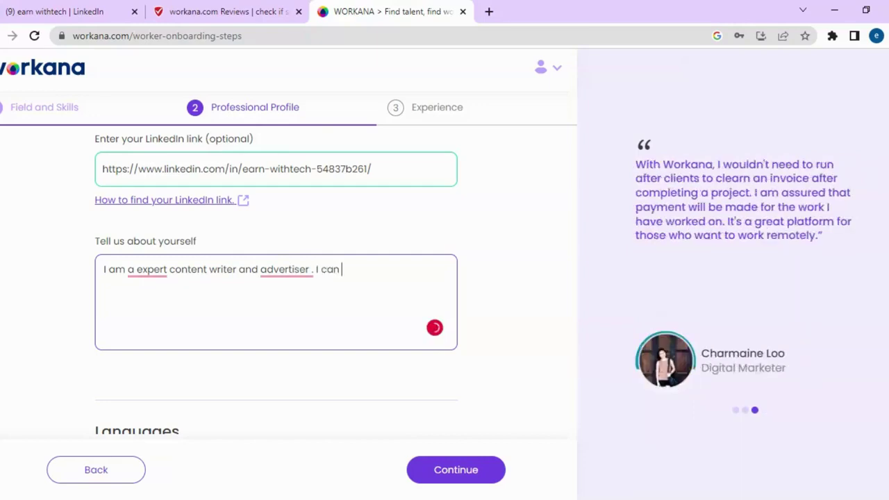
type("rank")
type(" yo")
type("ur c")
type("rtic")
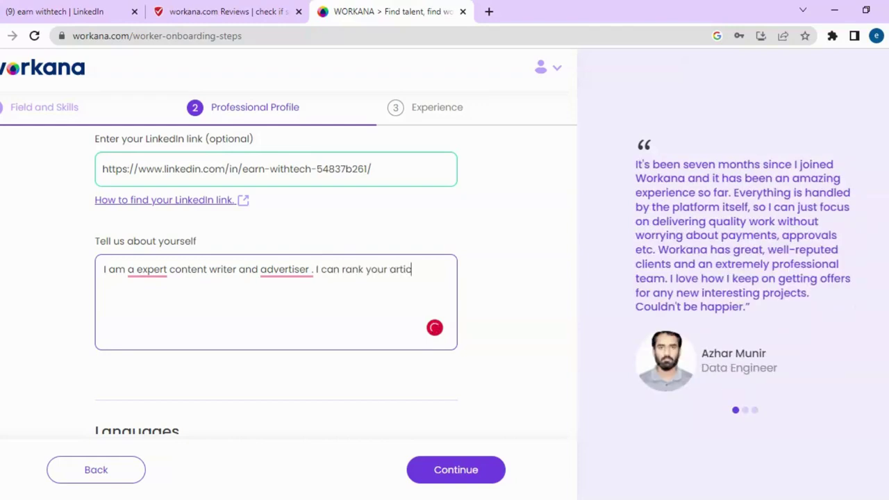
type("le o")
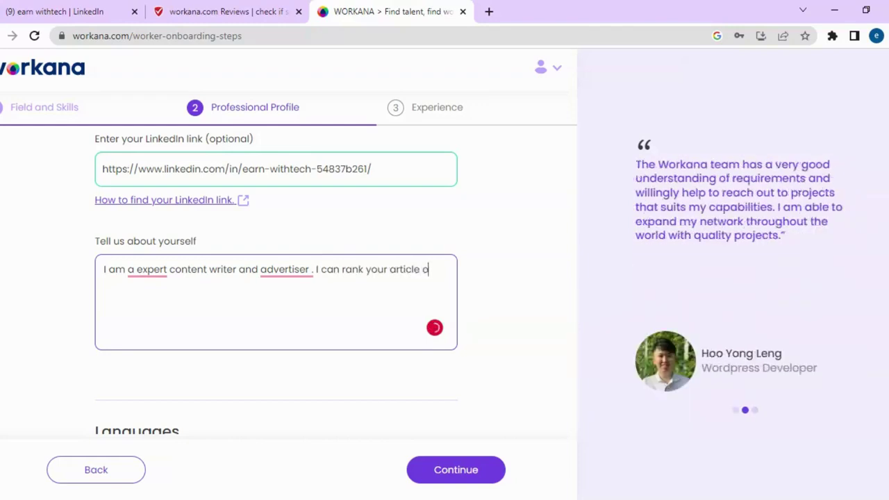
type("n google fot")
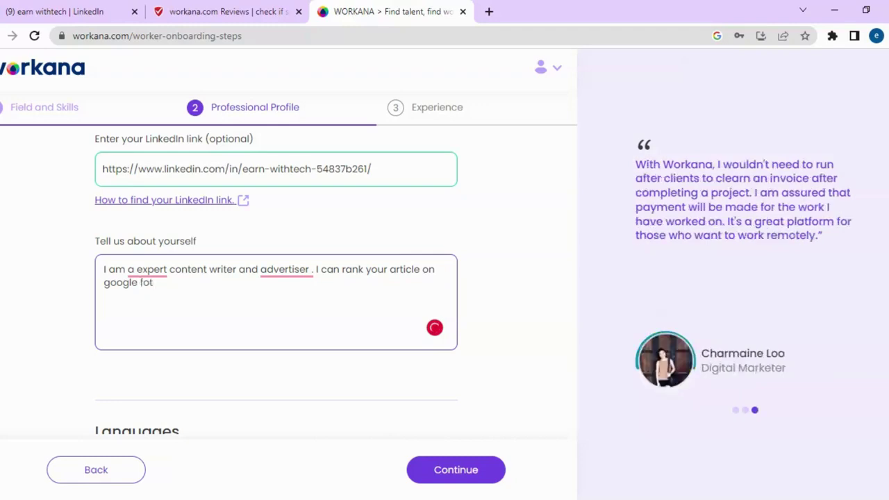
key("BackSpace")
key("BackSpace")
type("irst ")
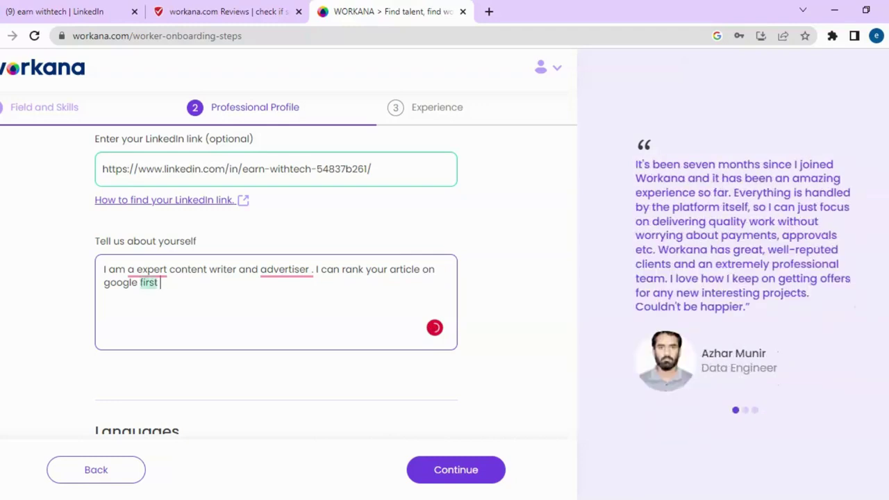
type("page an")
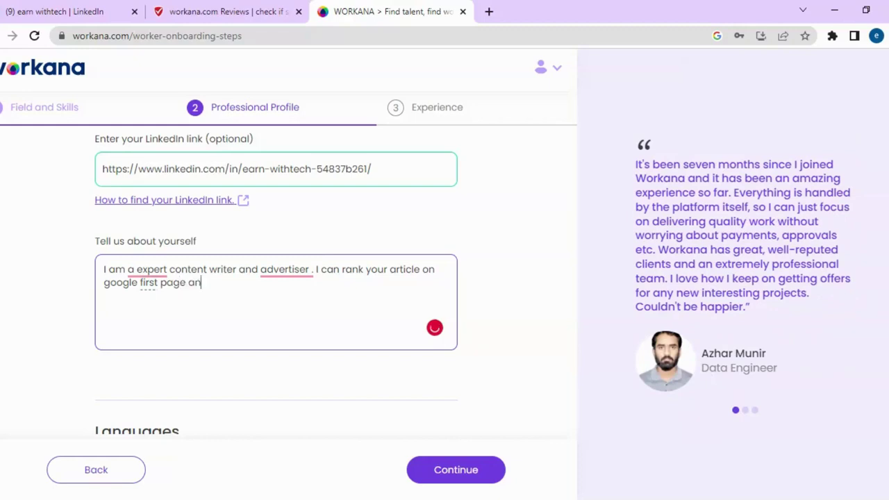
Finish the self-description's second sentence with "and grow your business through social media marketing".
type("d gro")
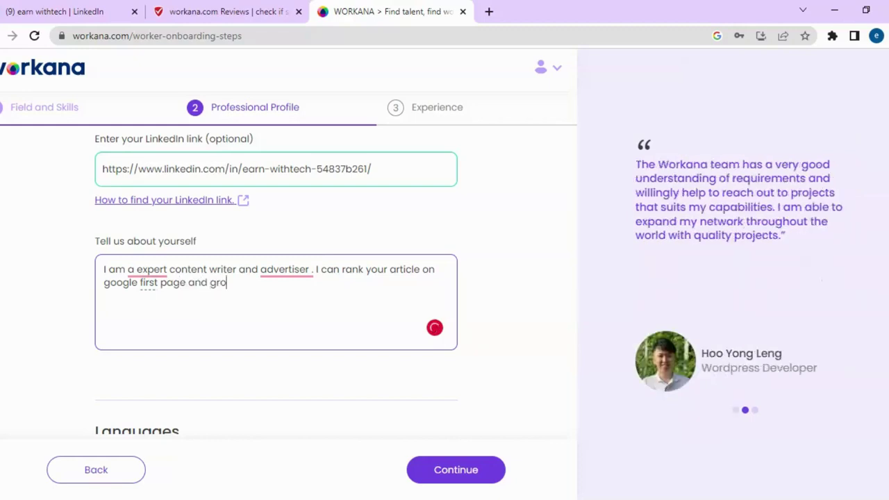
type("w your b")
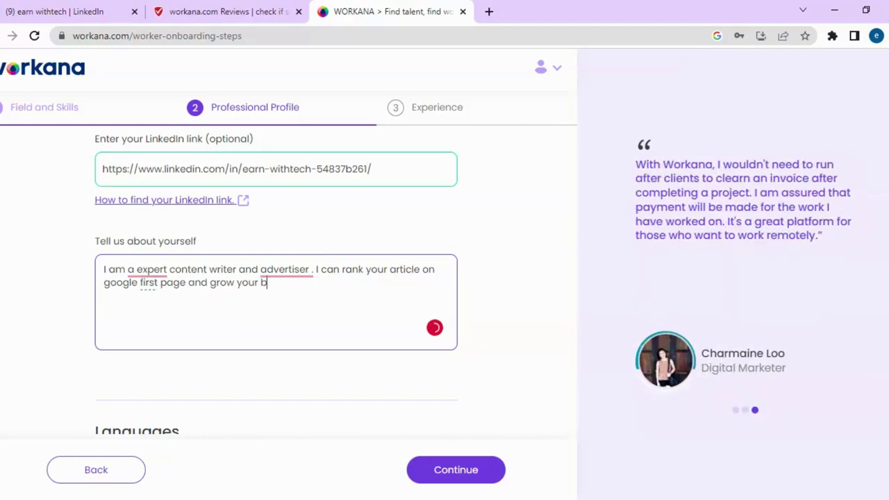
type("usiness through s")
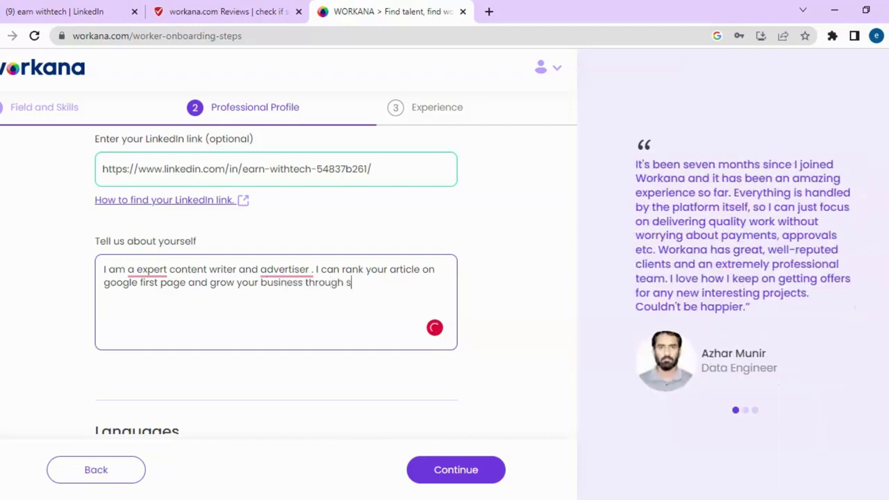
type("ocial m")
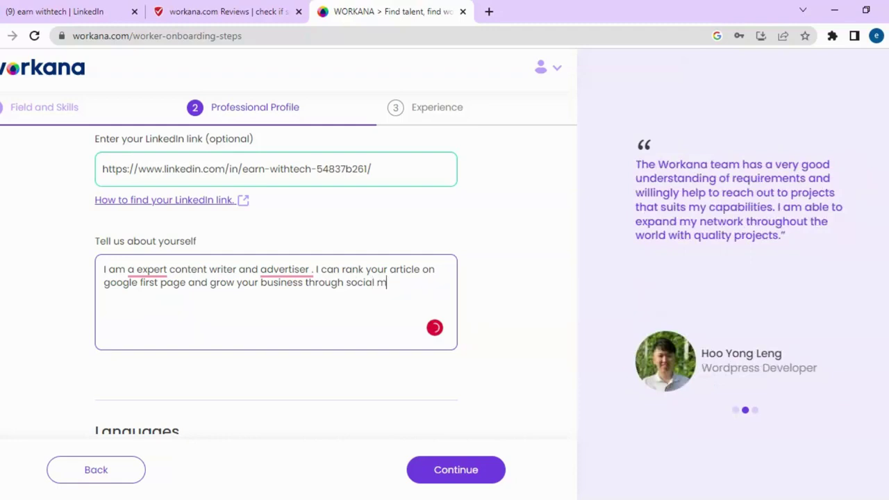
type("edia marketing")
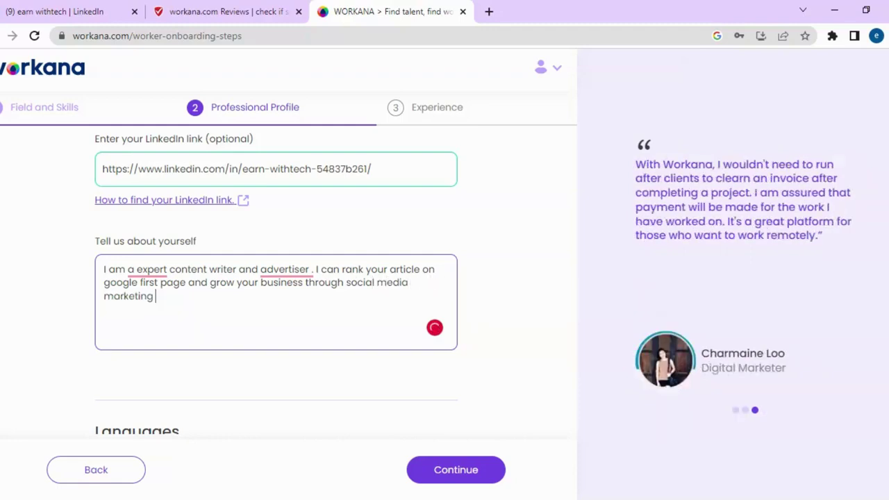
Apply the suggested Grammarly corrections so the self-description's first sentence reads "I am an expert content writer and advertiser.".
mouse_move(285, 270)
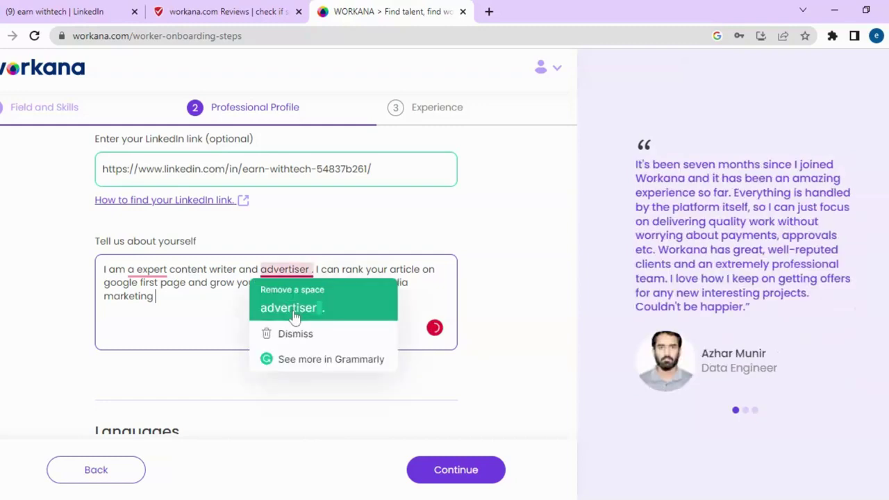
left_click(294, 313)
left_click(165, 307)
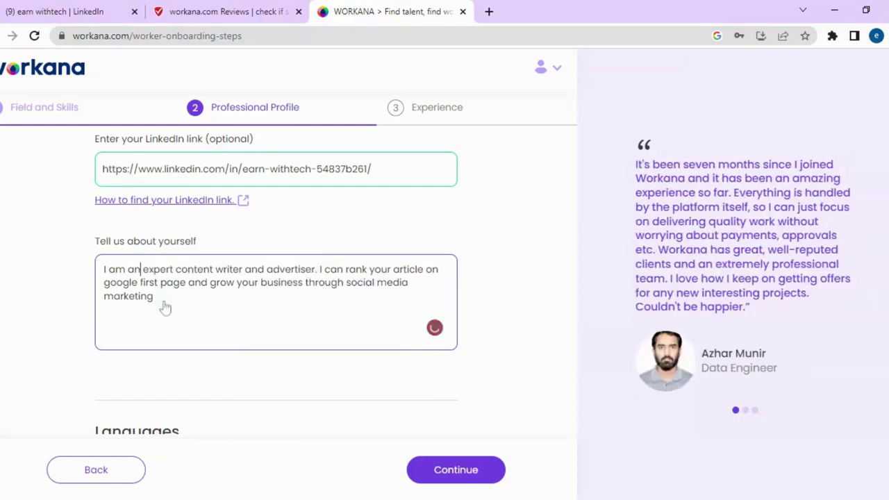
key("Down")
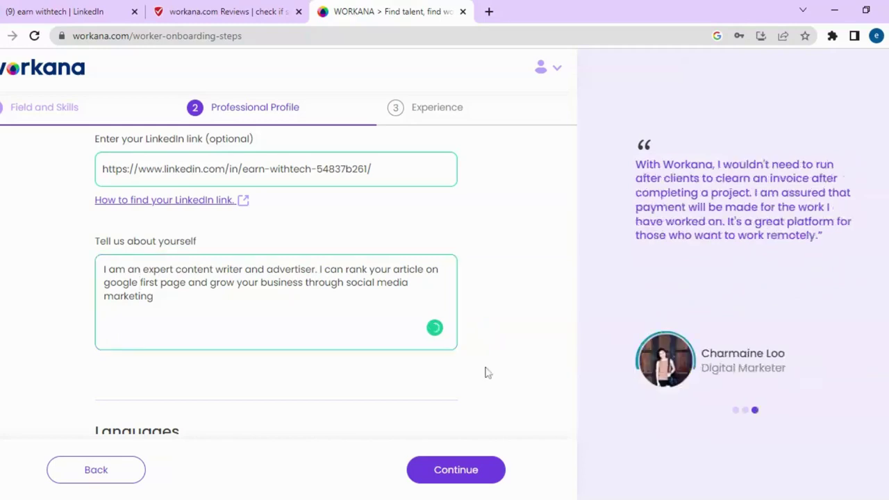
Set the profile's first language to English with an Intermediate level of knowledge.
scroll(487, 373, "down", 3)
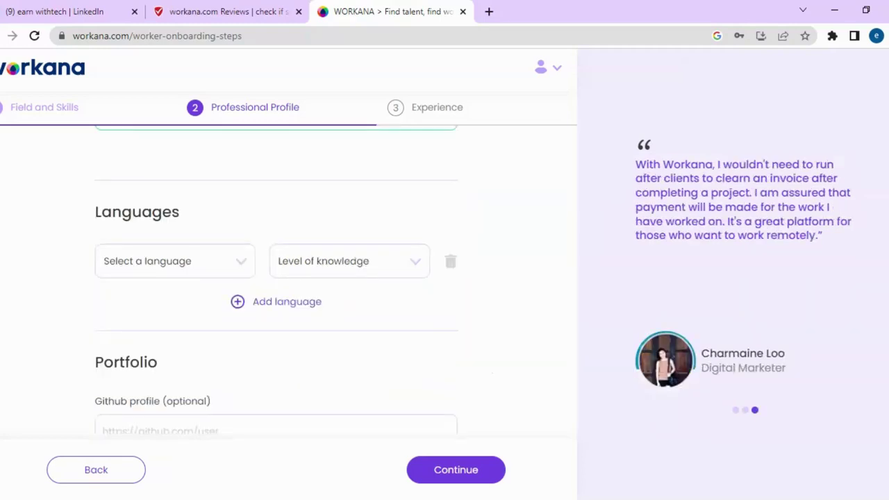
left_click(193, 266)
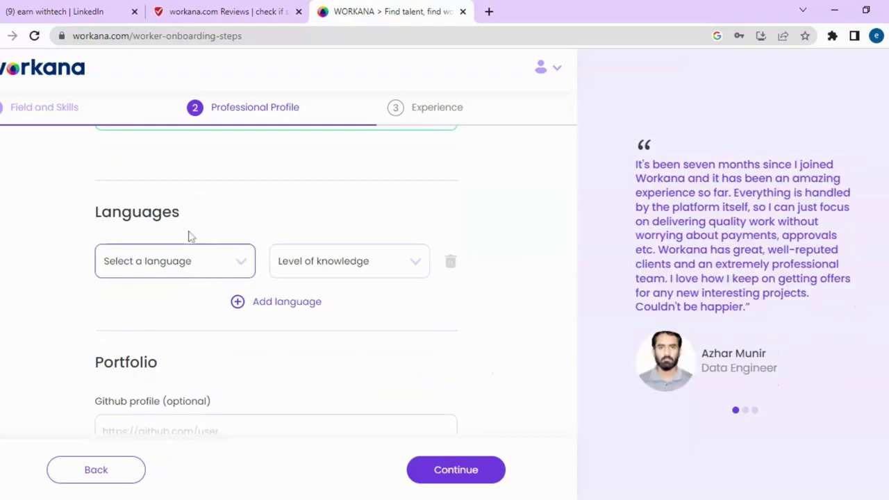
key("e")
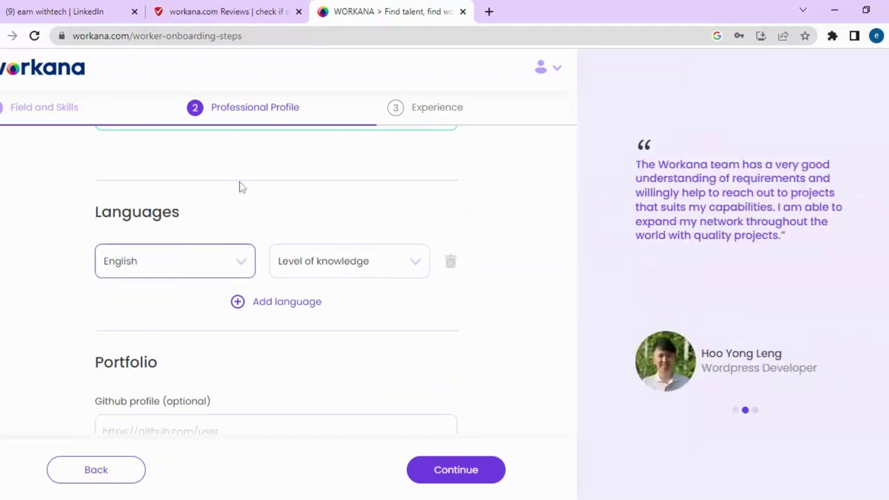
left_click(380, 265)
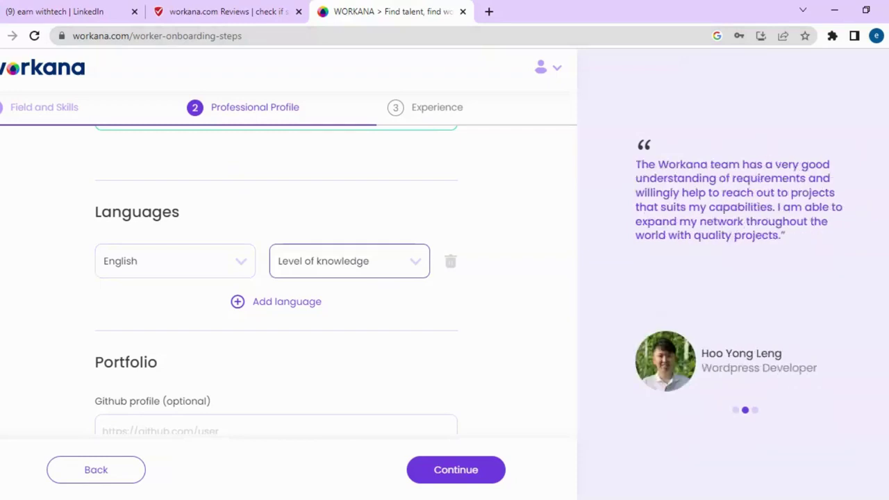
key("Down")
key("Down")
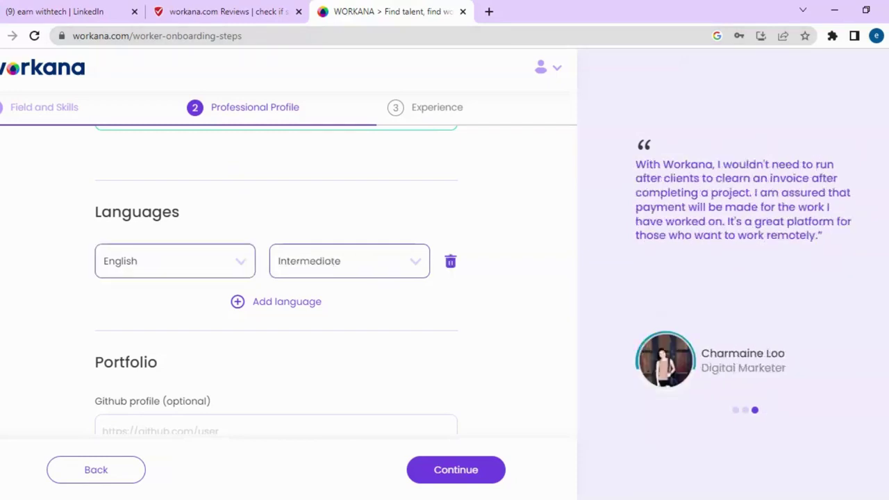
Continue to the Experience stage without portfolio links, and open an extra blank browser tab before returning to Workana.
scroll(501, 378, "down", 1)
scroll(498, 378, "down", 2)
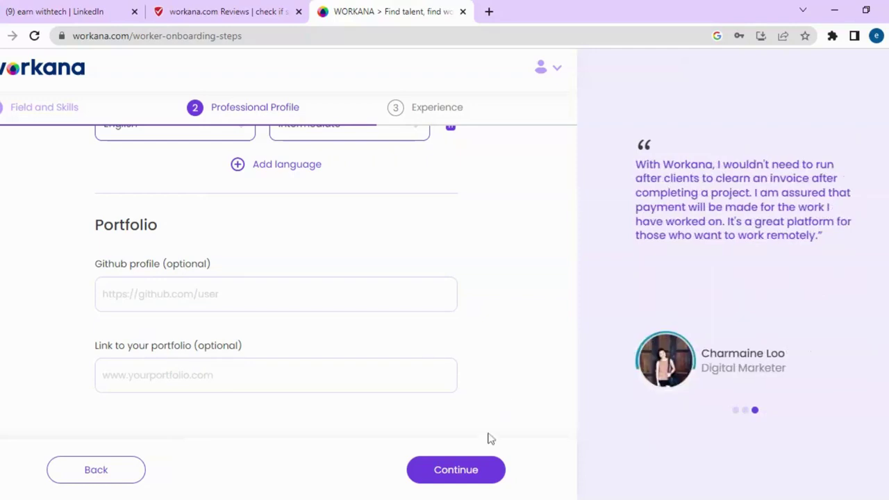
left_click(455, 469)
left_click(489, 11)
left_click(385, 11)
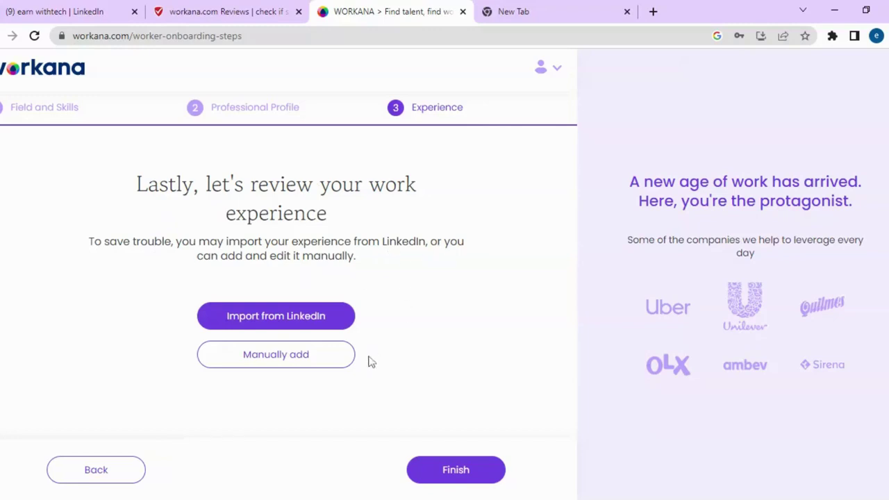
Open the form for adding experience manually and look through its fields, from position and company to dates and images.
left_click(292, 361)
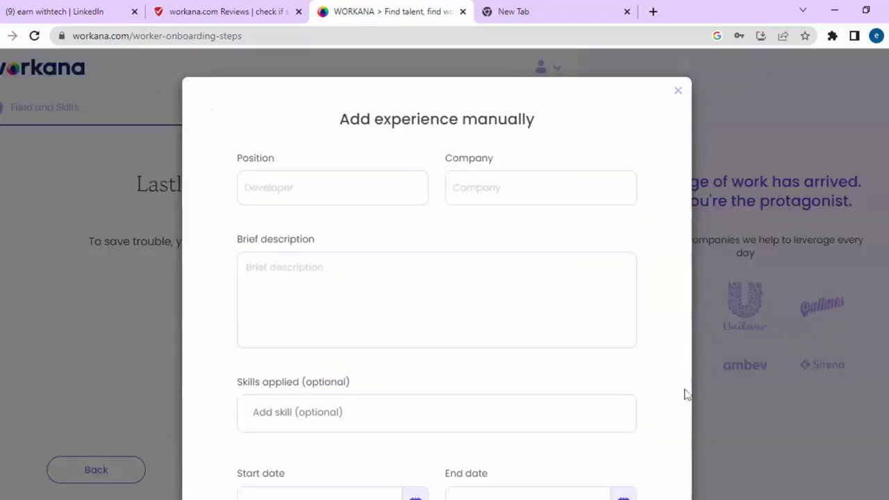
scroll(688, 434, "down", 5)
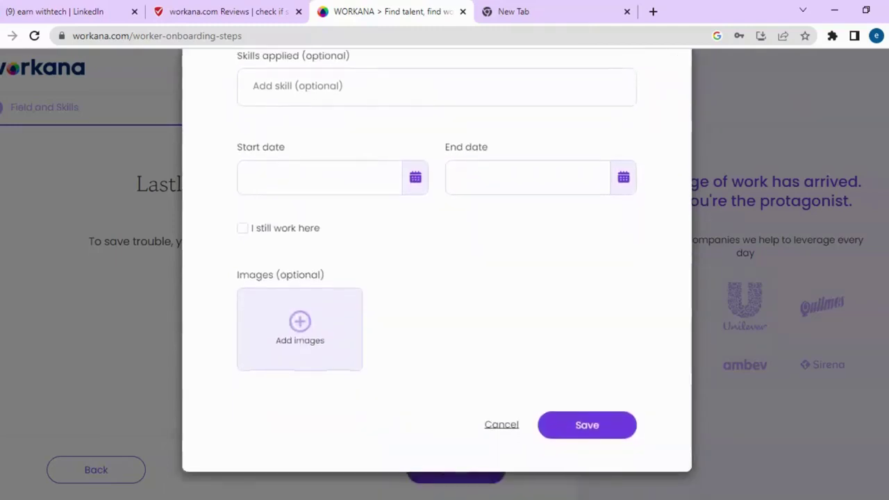
scroll(436, 278, "up", 5)
scroll(436, 278, "up", 1)
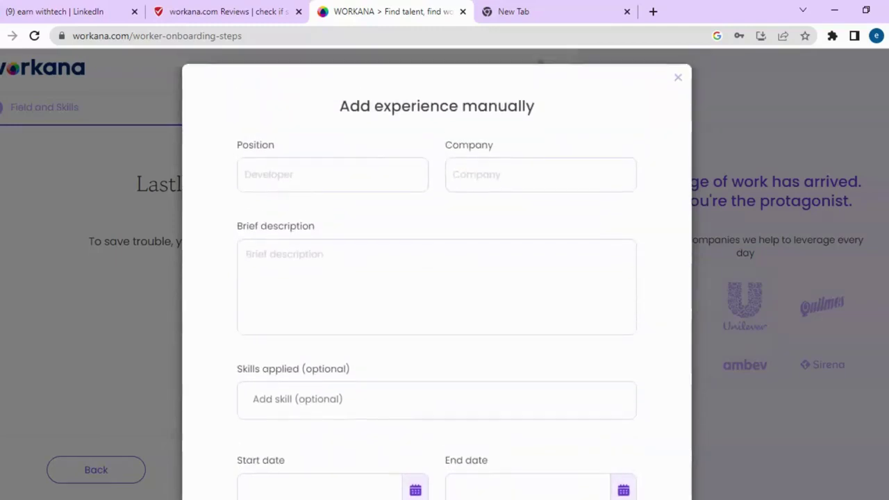
scroll(436, 277, "down", 3)
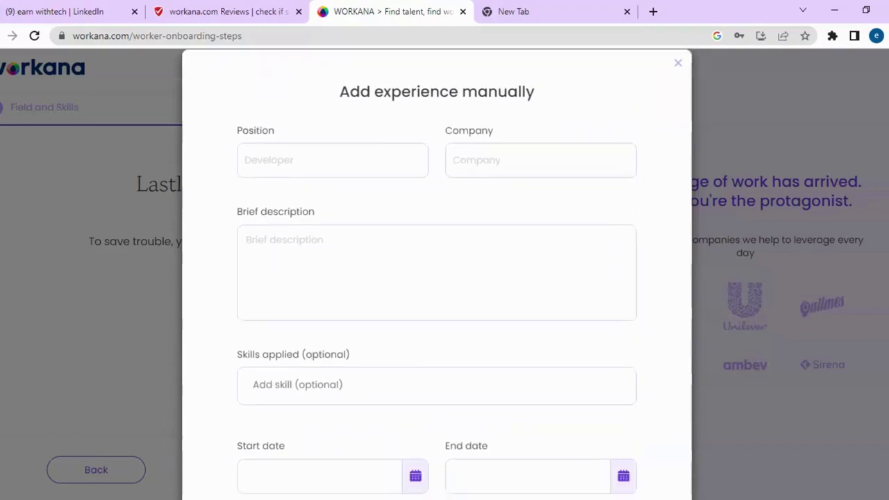
scroll(436, 278, "down", 3)
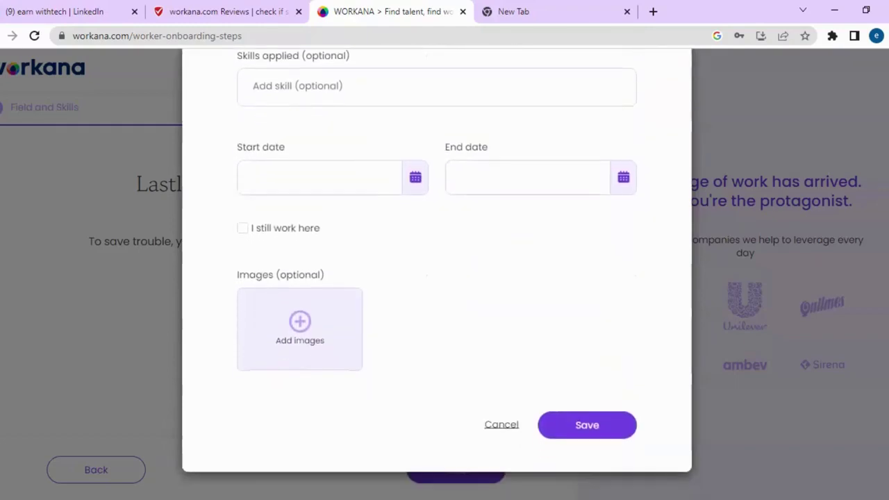
Enter "content writer" as the position and "livingston research" as the company of the new experience.
scroll(437, 278, "up", 6)
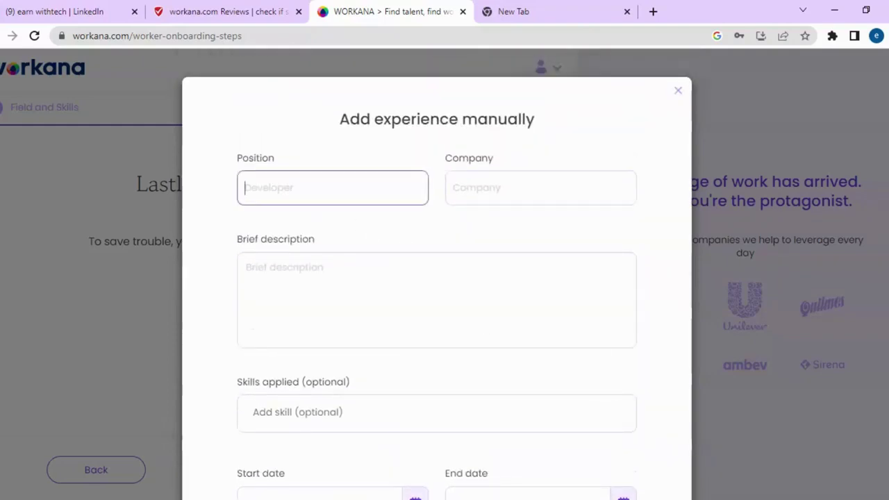
type("cony")
type("ent write")
type("r")
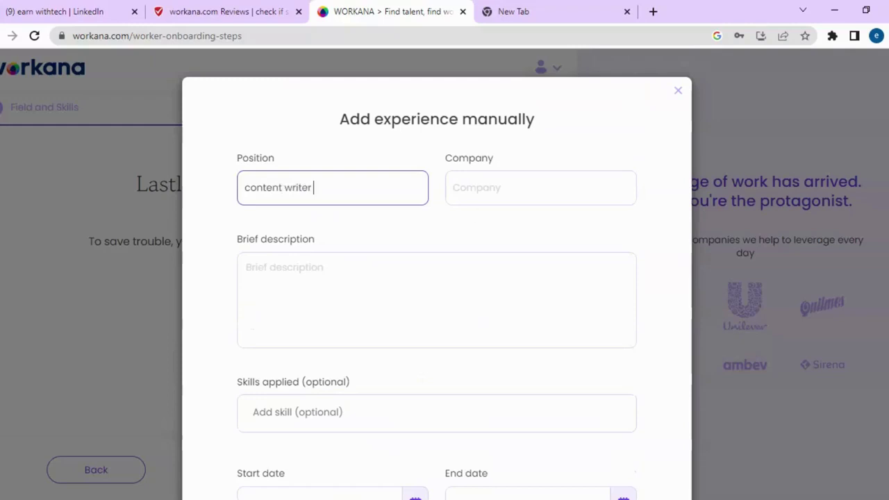
left_click(541, 188)
type("livin")
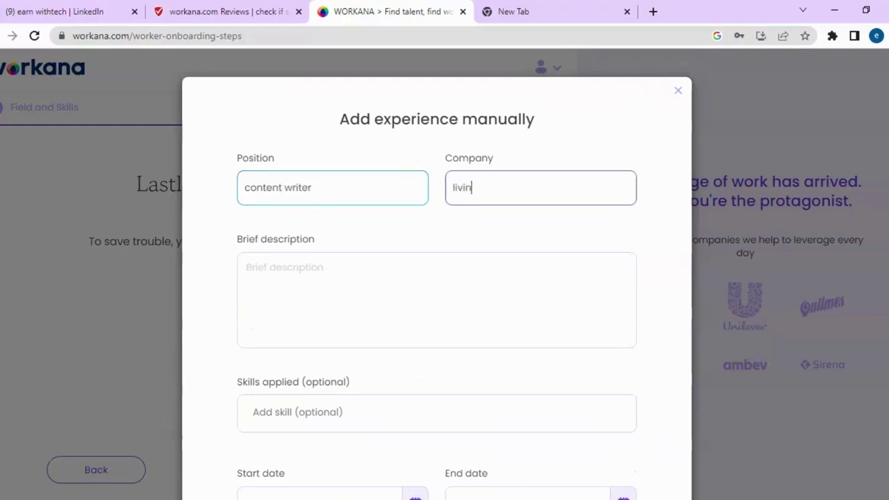
type("gston r")
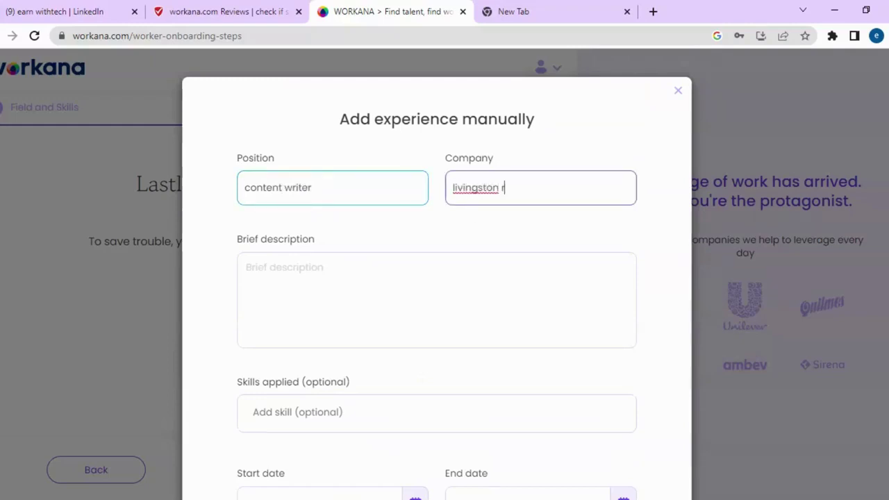
type("esearch")
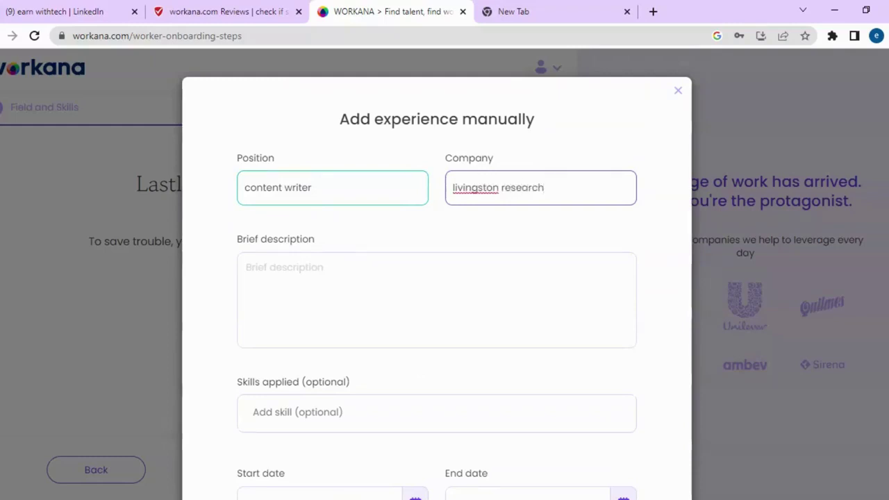
Fill in the brief description with "I work as content writer on this website . I have 1 year experience of work with this website".
left_click(614, 325)
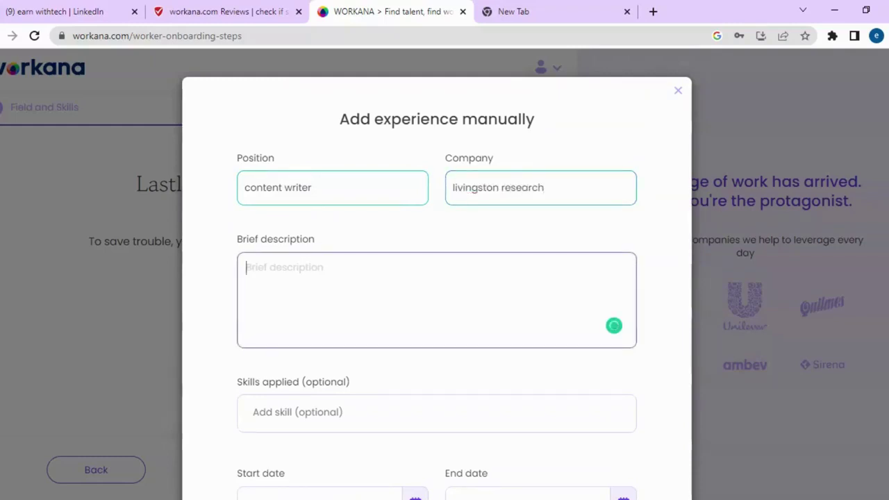
type("I")
type(" u")
key("BackSpace")
type("o")
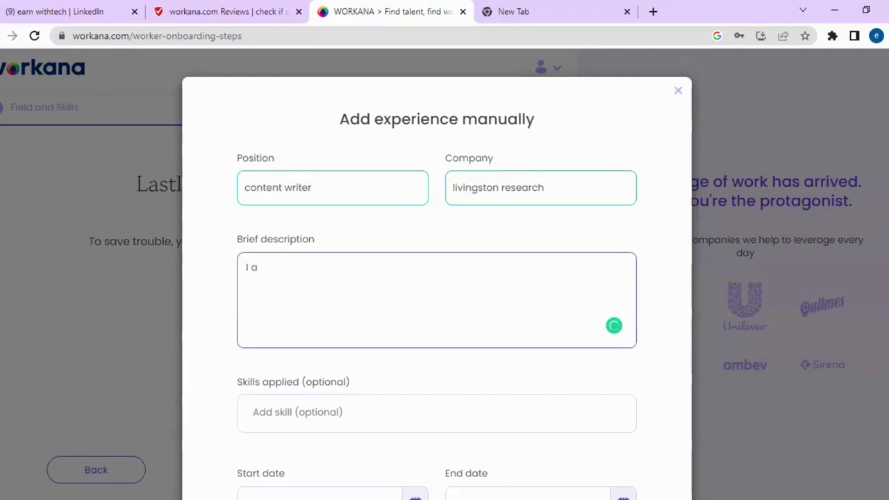
key("BackSpace")
type("work as ")
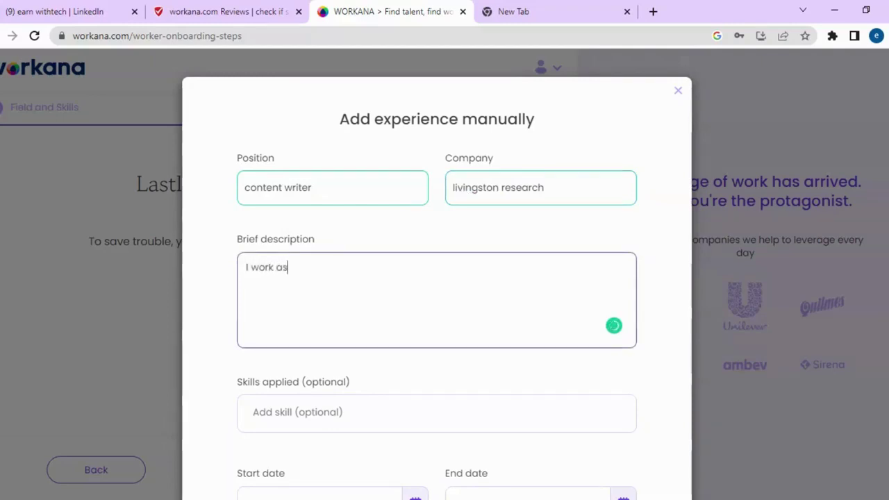
type("content writ")
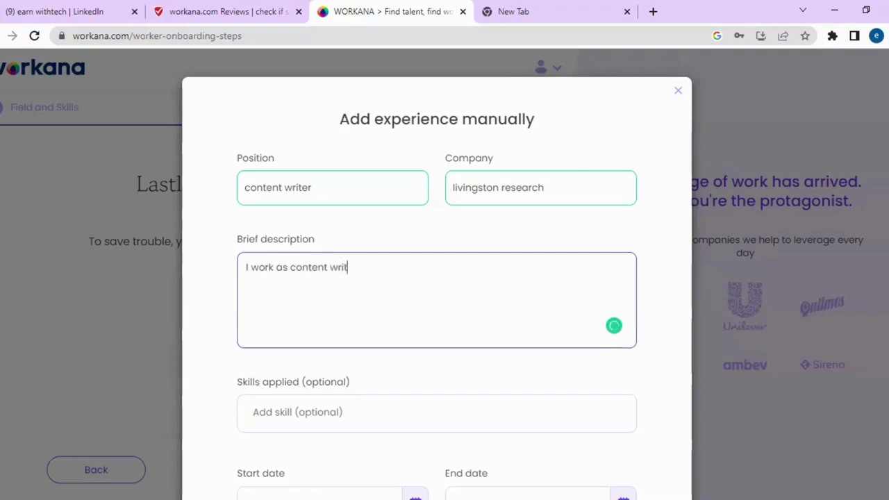
type("er on this website ")
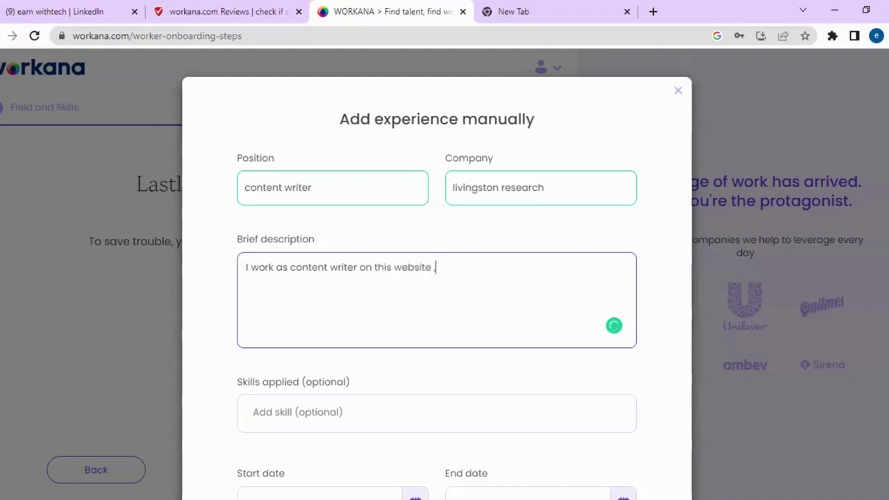
type(". I have ")
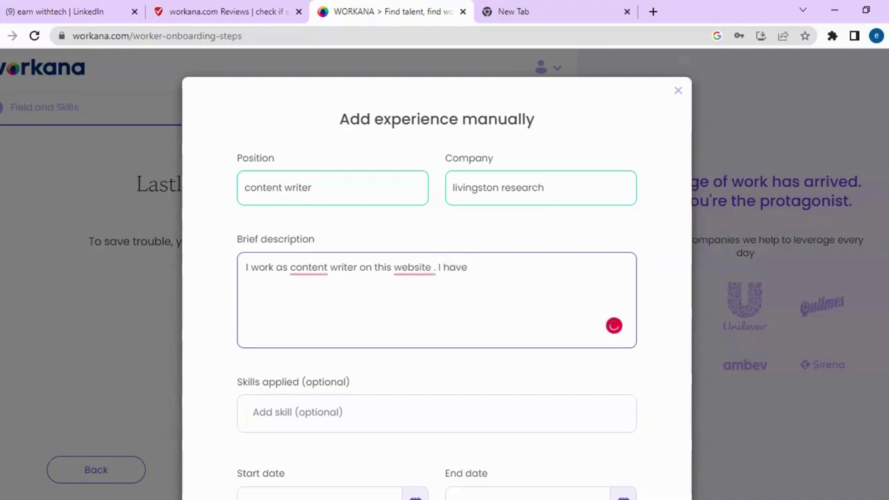
type("1 year experience ")
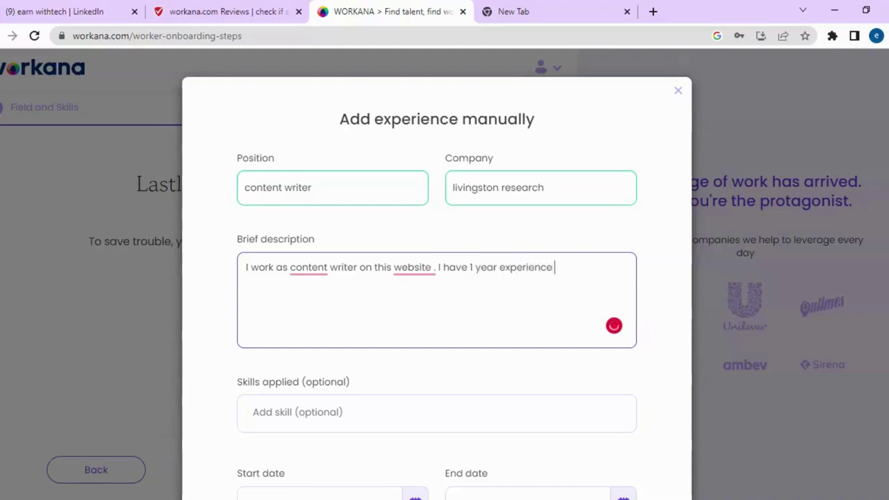
type("of work wity")
type(" this we")
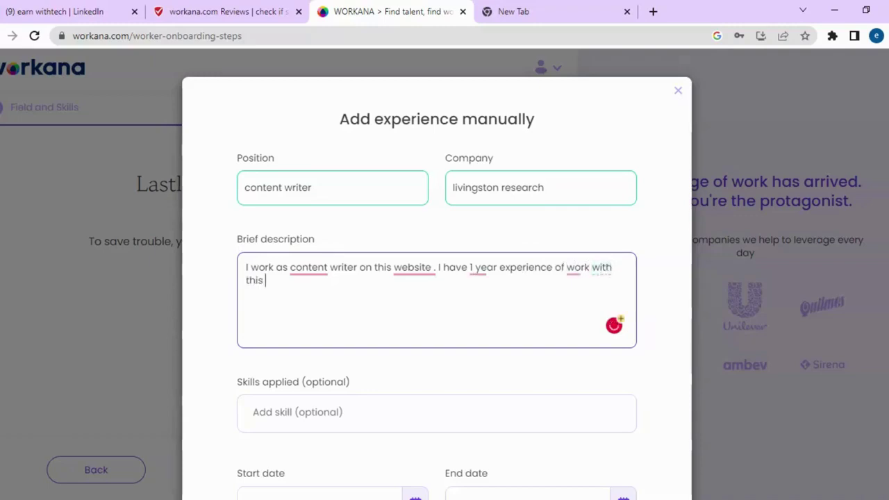
type("bsite")
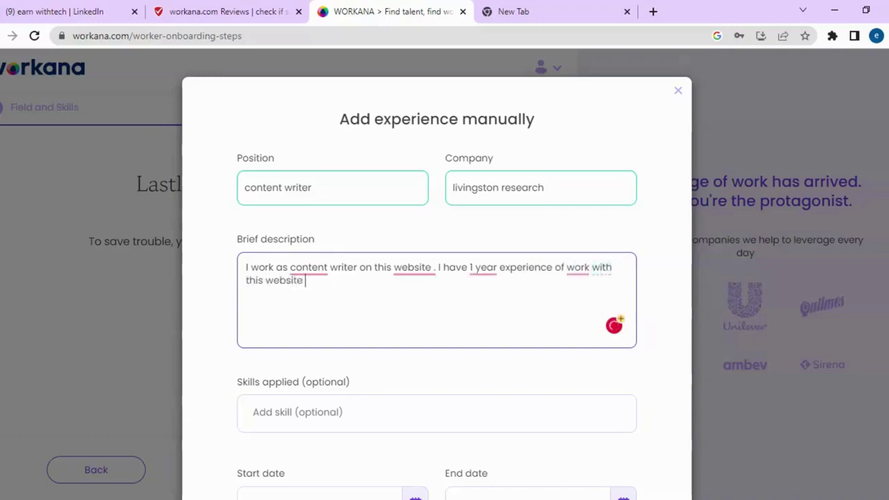
Apply the Grammarly corrections so the description reads "I work as a content writer on this website. I have 1 year of experience working with this website".
mouse_move(308, 268)
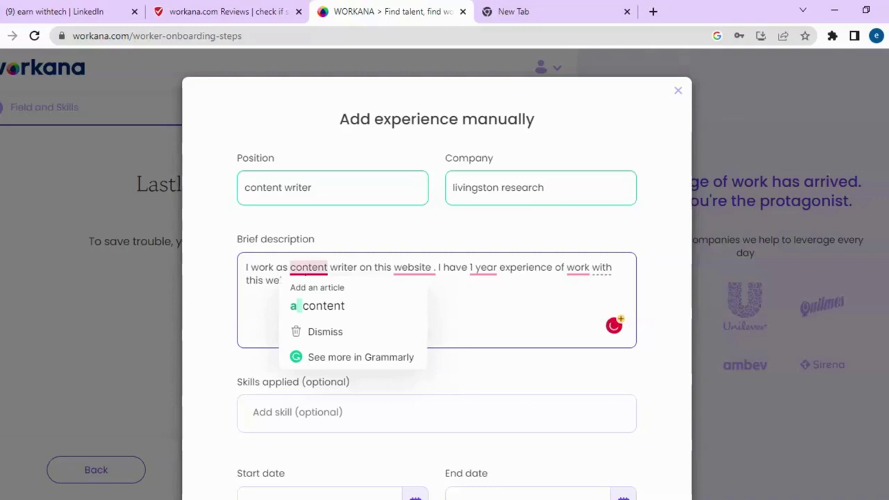
left_click(327, 291)
left_click(422, 294)
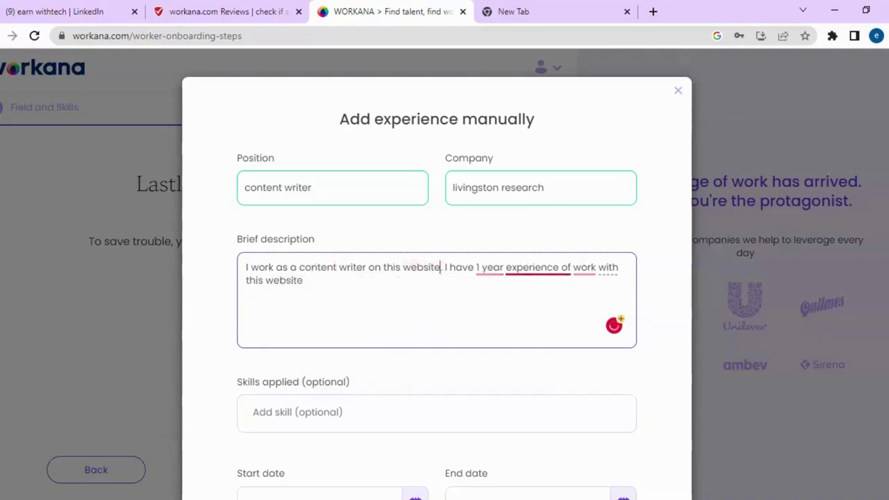
mouse_move(535, 269)
left_click(536, 306)
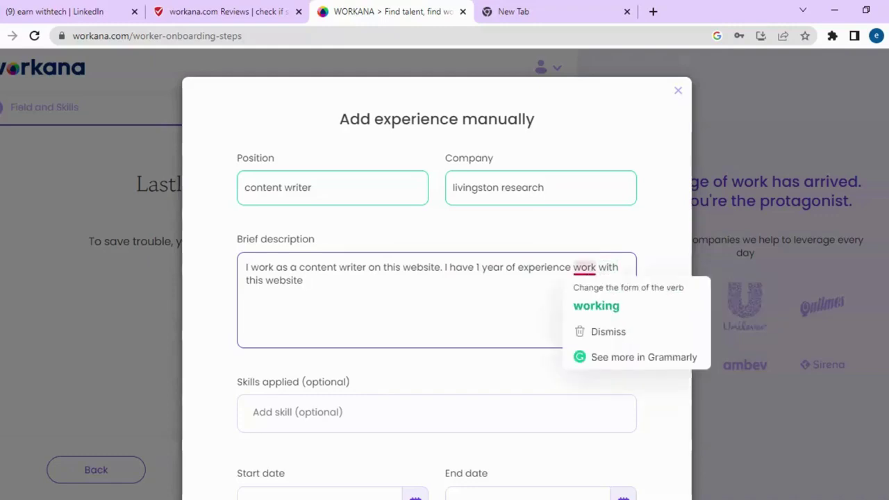
left_click(596, 306)
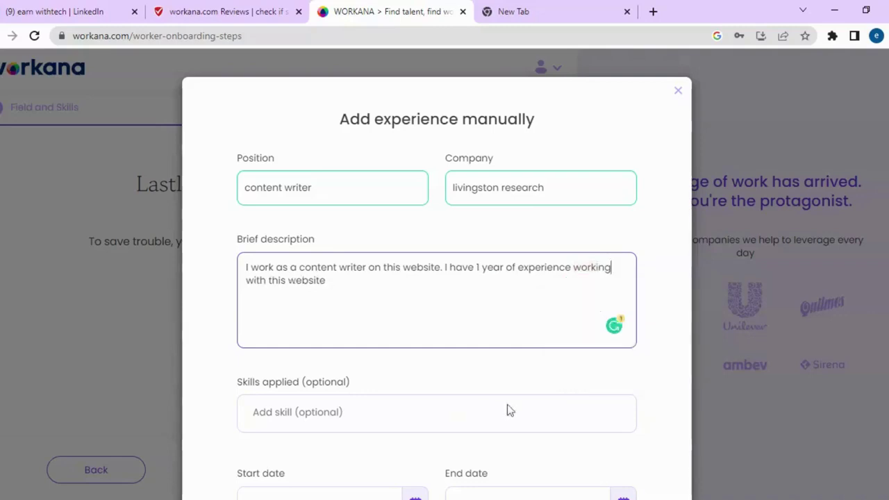
left_click(660, 422)
Add Article Writing as an applied skill of the experience.
scroll(660, 423, "down", 2)
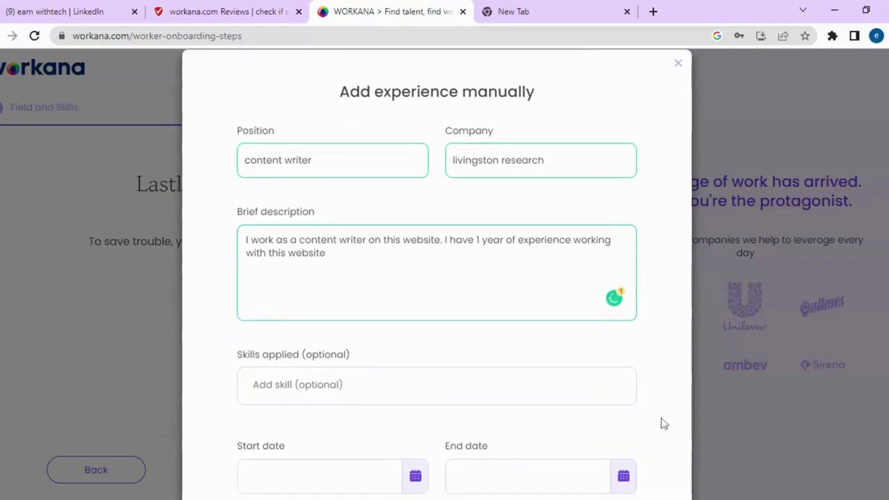
scroll(664, 424, "down", 1)
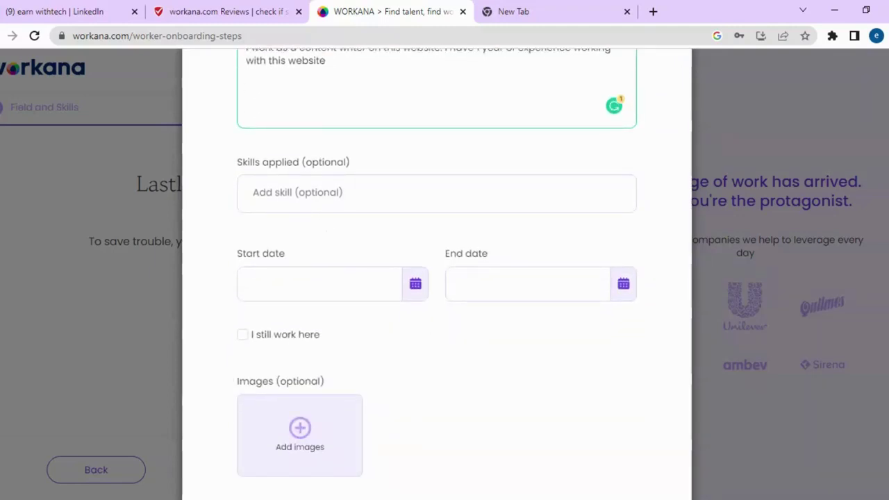
left_click(348, 192)
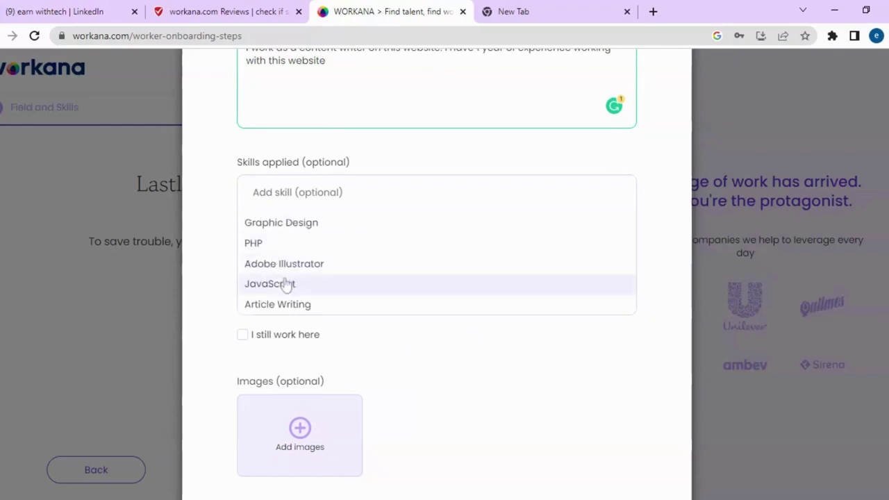
left_click(296, 304)
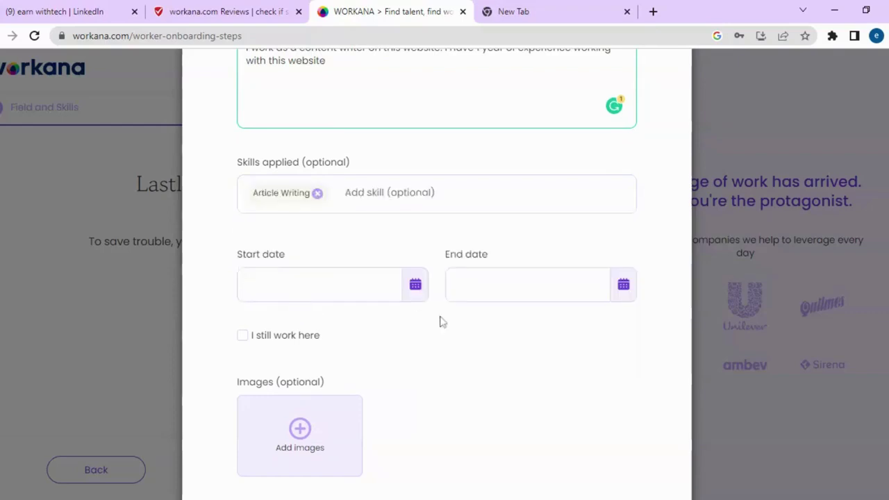
Set the experience's start date to January 2023 and end date to February 2023, and save it without images.
left_click(319, 285)
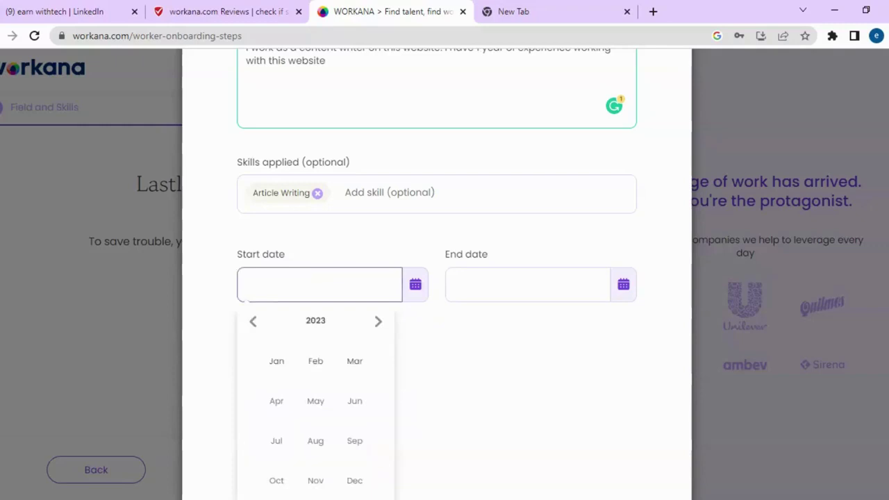
left_click(283, 361)
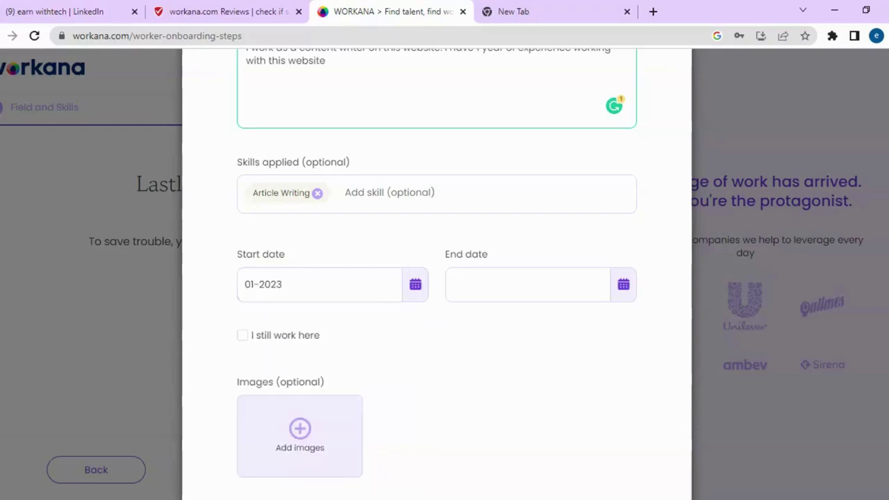
left_click(528, 285)
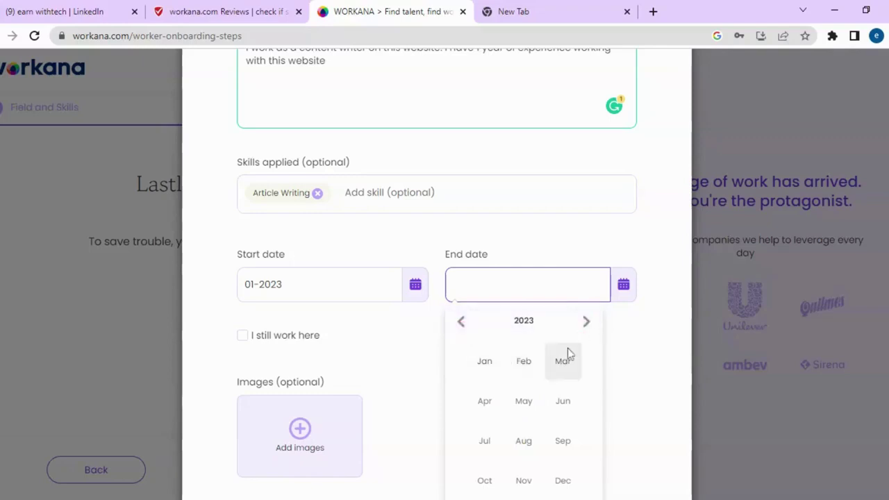
left_click(539, 369)
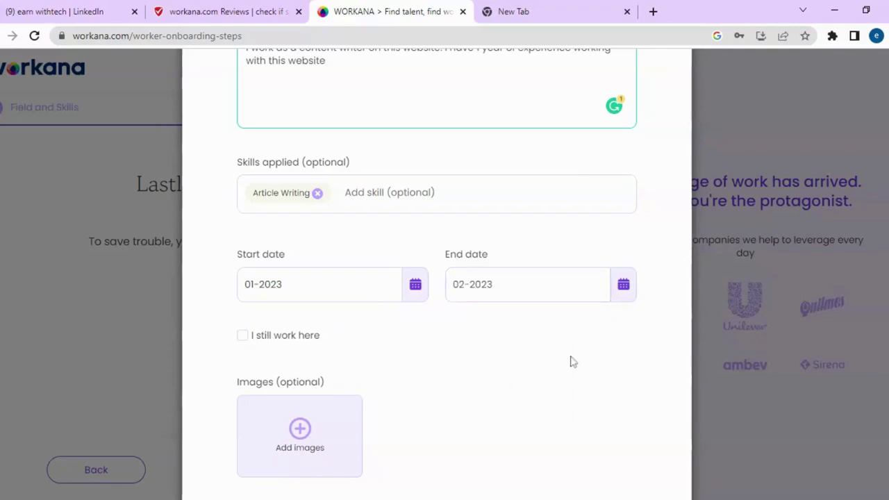
scroll(571, 361, "down", 3)
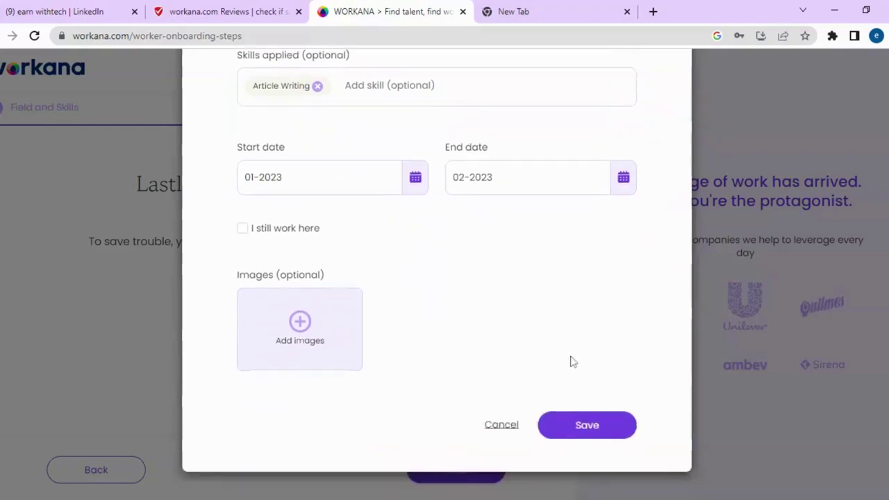
left_click(601, 433)
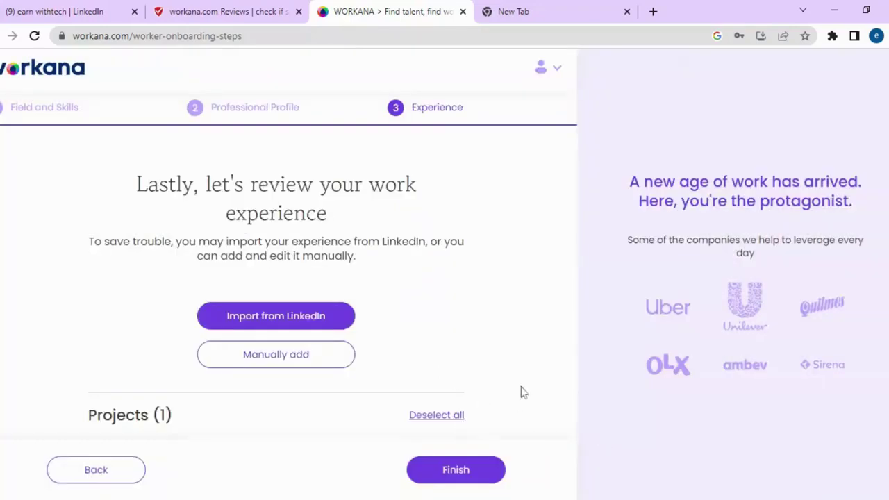
Review the added content writer project, finish the onboarding and go on to the Workana dashboard.
scroll(523, 392, "down", 1)
scroll(524, 393, "down", 3)
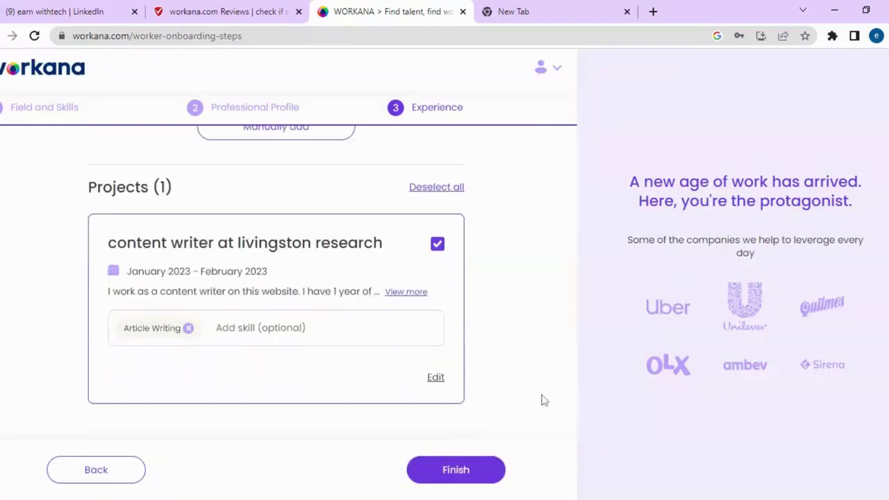
left_click(456, 468)
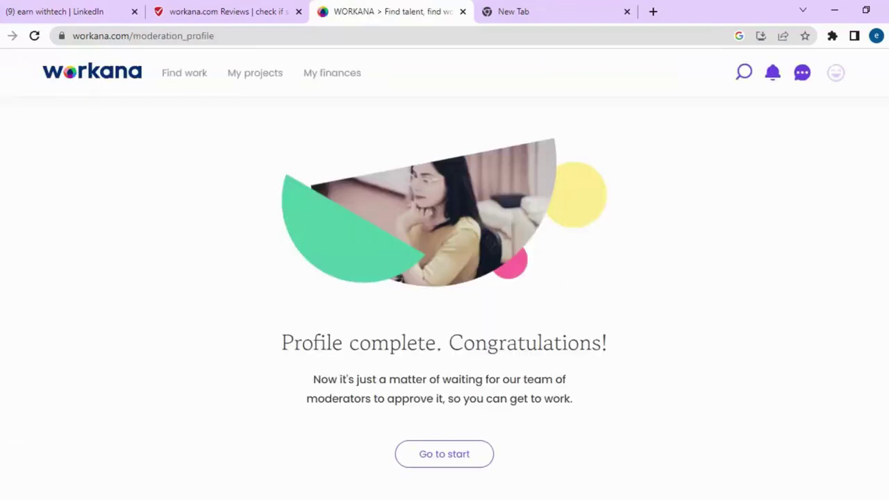
left_click(438, 453)
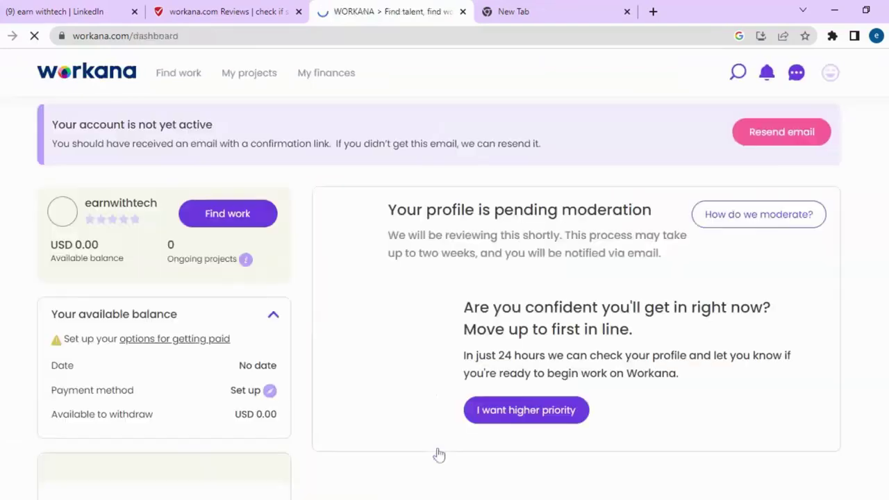
Switch to Gmail in the blank browser tab and open the "Activate Your Workana Account" email at its activation link.
left_click(528, 8)
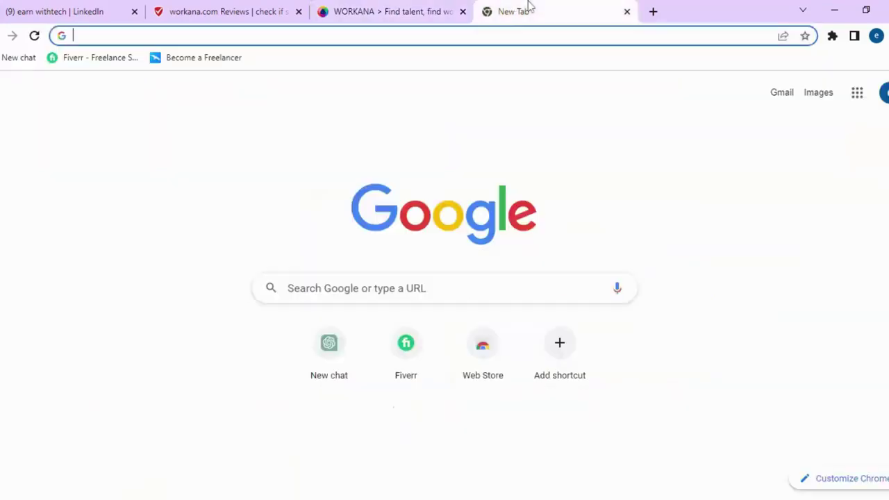
left_click(781, 95)
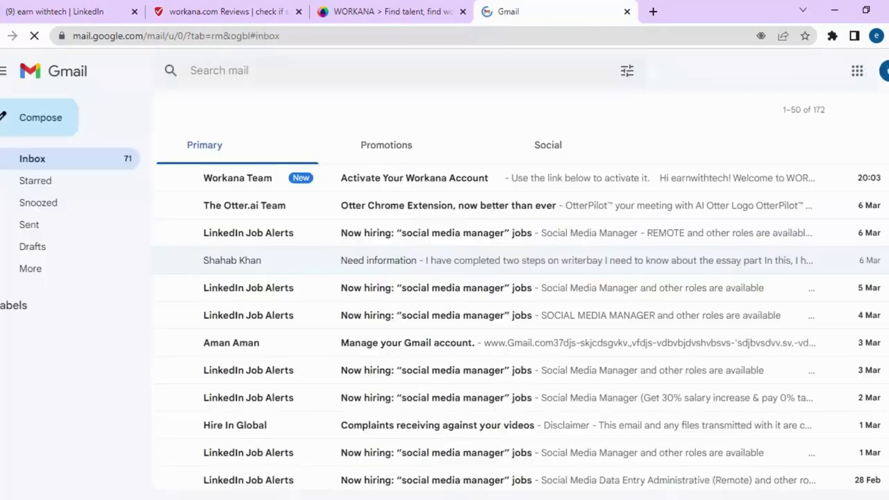
left_click(419, 178)
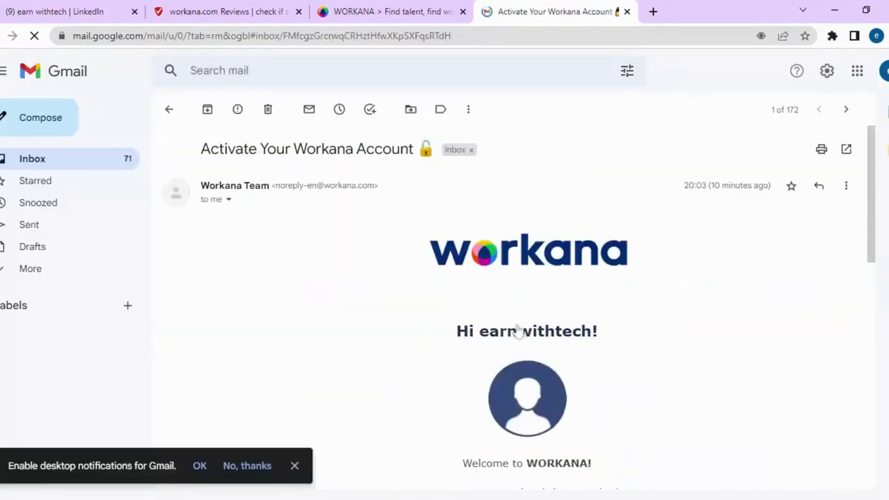
scroll(877, 275, "down", 2)
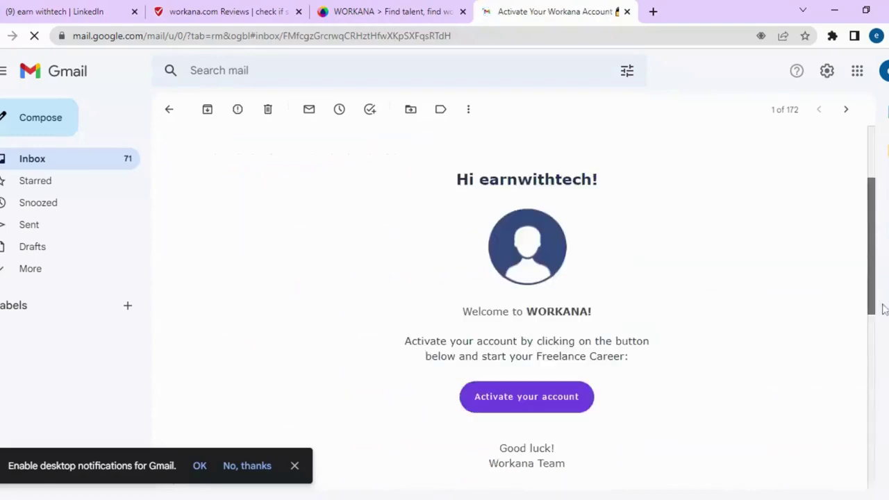
Activate the Workana account from the confirmation email and dismiss the activation notice on the dashboard.
left_click(549, 401)
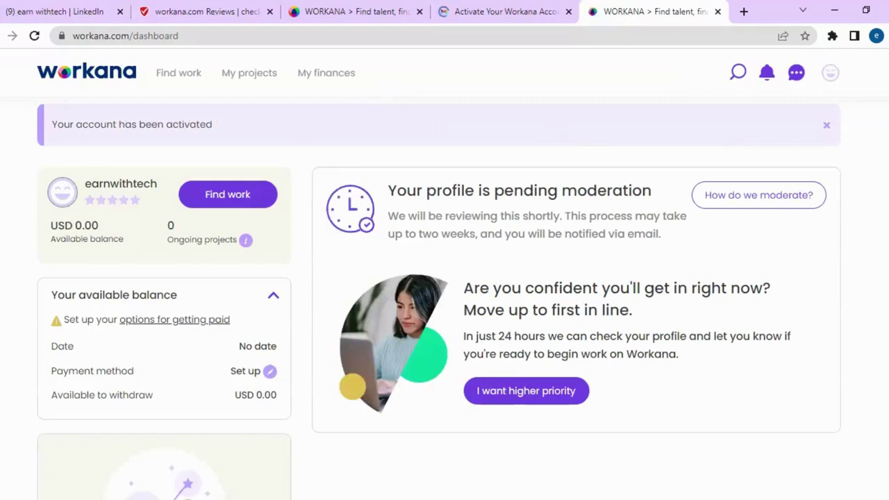
left_click(827, 128)
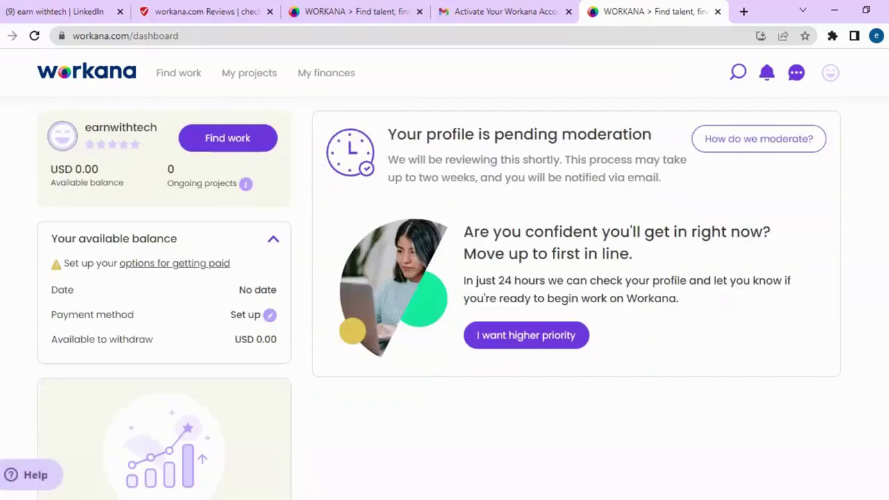
Review the dashboard's balance, level, progress goals and membership sections.
scroll(439, 294, "down", 5)
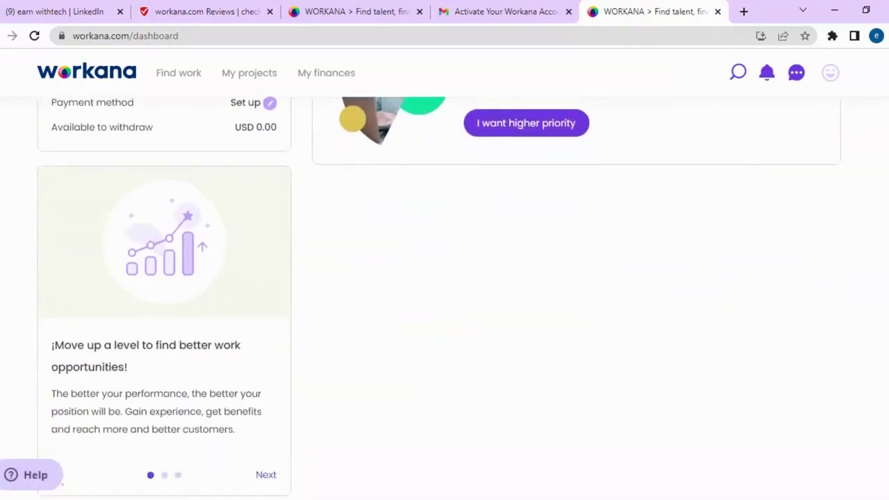
scroll(164, 300, "down", 1)
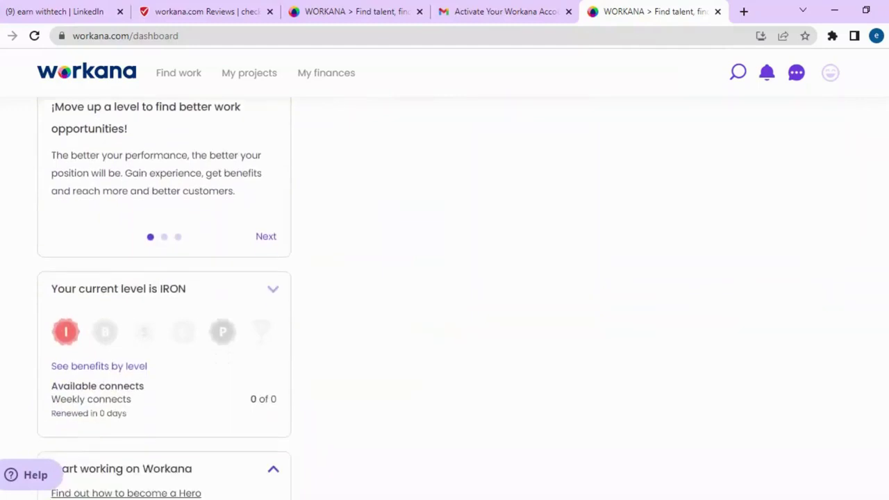
scroll(164, 300, "down", 3)
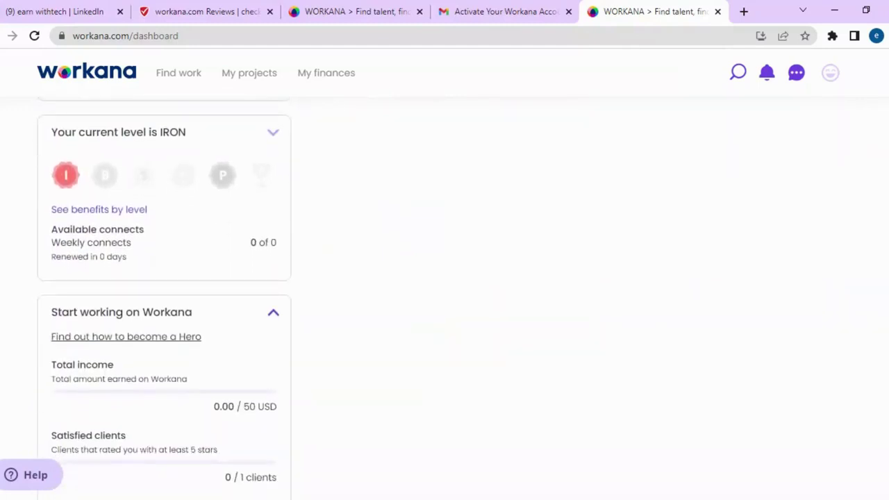
scroll(164, 300, "down", 2)
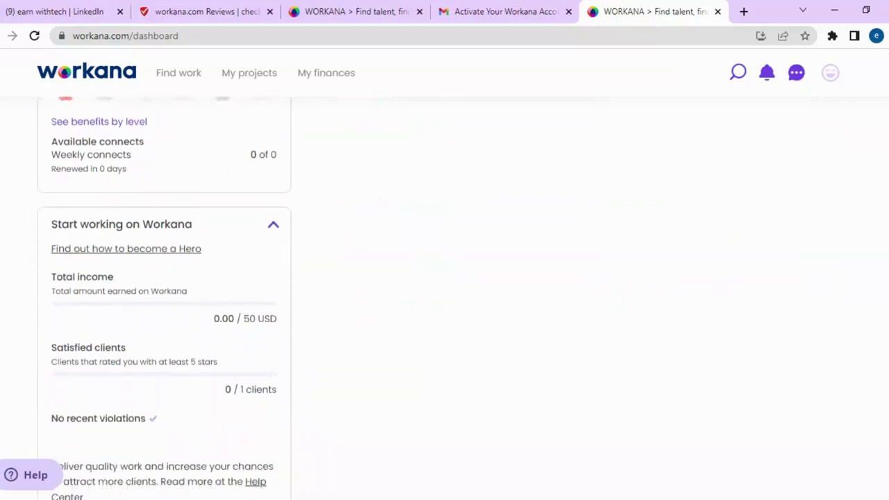
scroll(164, 300, "down", 1)
scroll(164, 300, "down", 7)
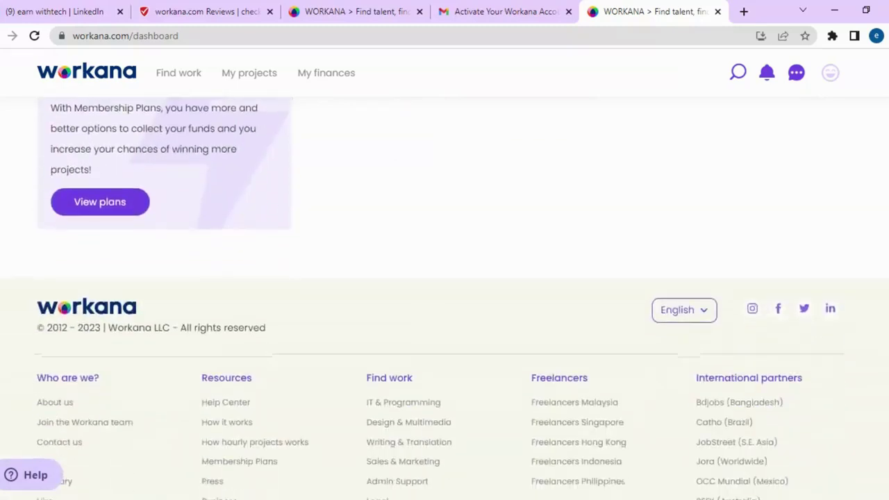
scroll(439, 299, "up", 15)
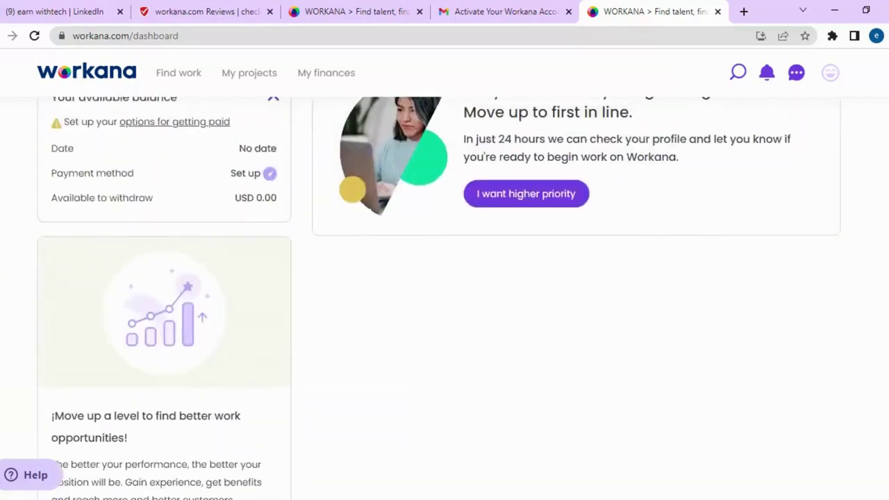
scroll(439, 299, "up", 2)
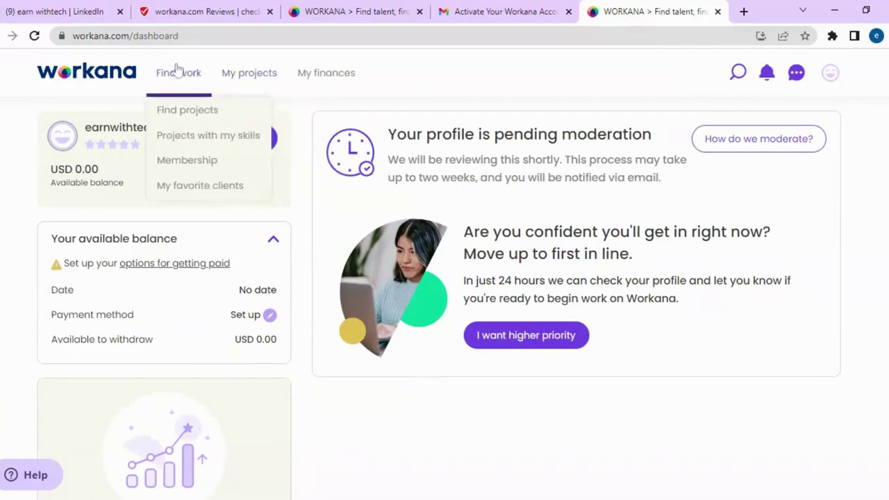
Open the withdrawal method settings under My finances and review the Payoneer and PayPal options with their fees.
mouse_move(252, 83)
mouse_move(343, 79)
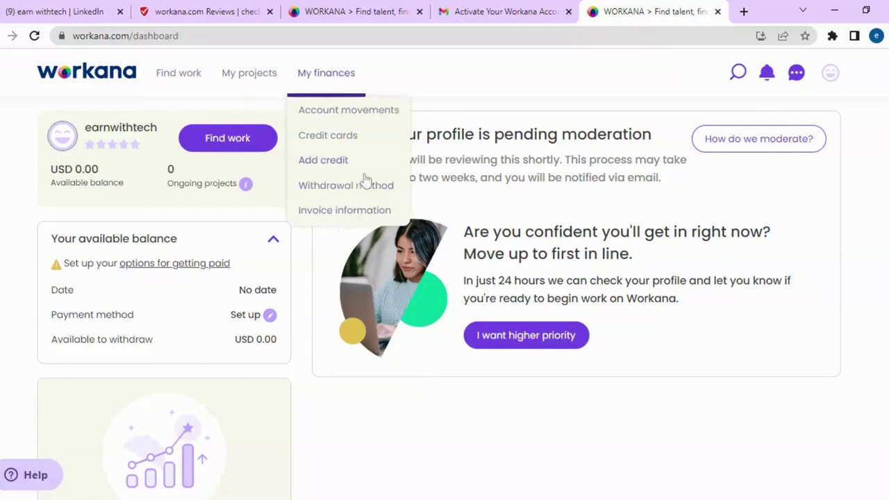
left_click(376, 193)
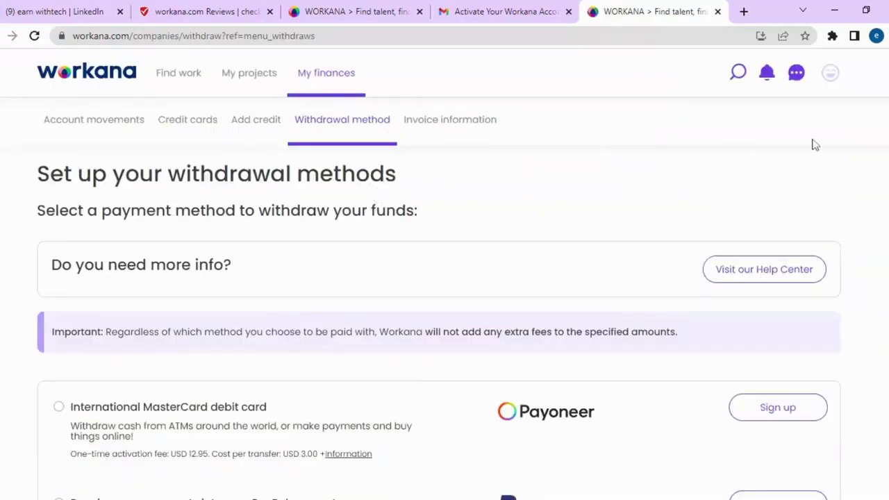
scroll(444, 278, "down", 2)
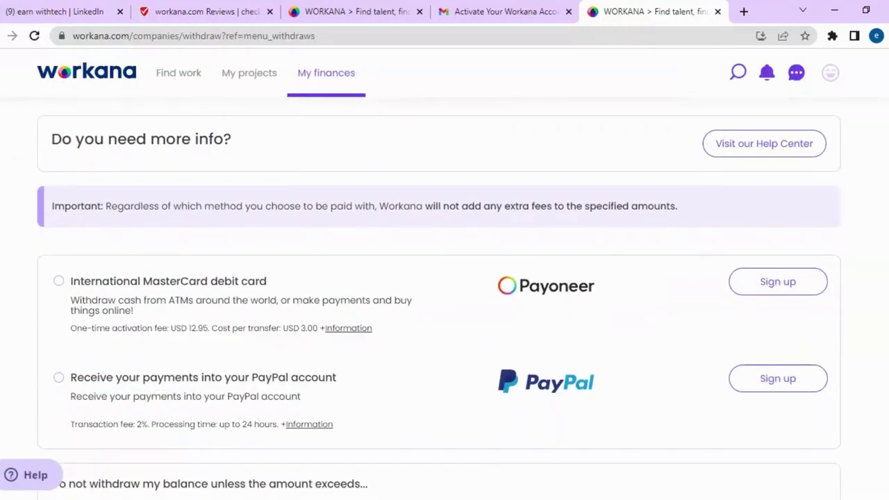
scroll(445, 277, "down", 2)
scroll(445, 278, "up", 1)
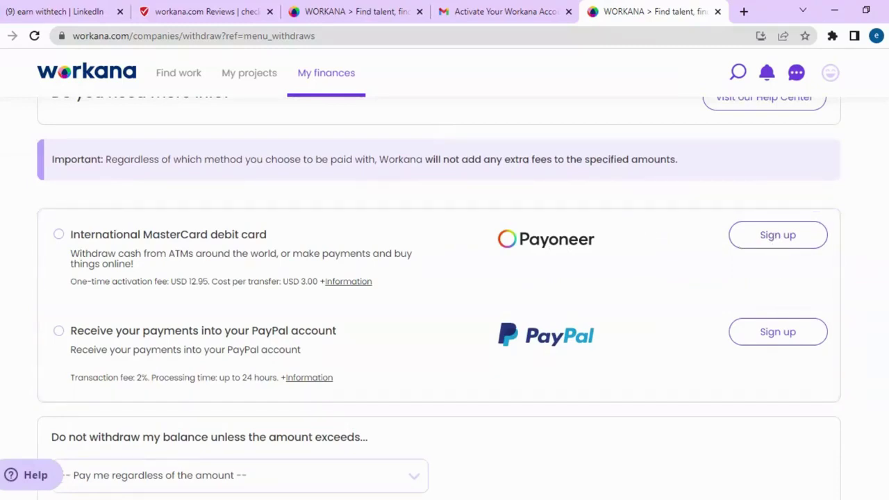
scroll(445, 278, "up", 3)
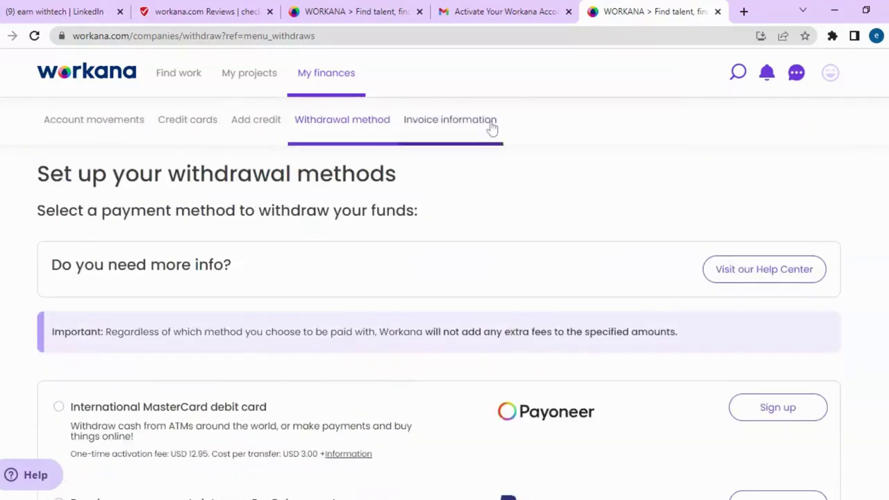
Go to the Find work project listings and search them for "writing".
mouse_move(165, 81)
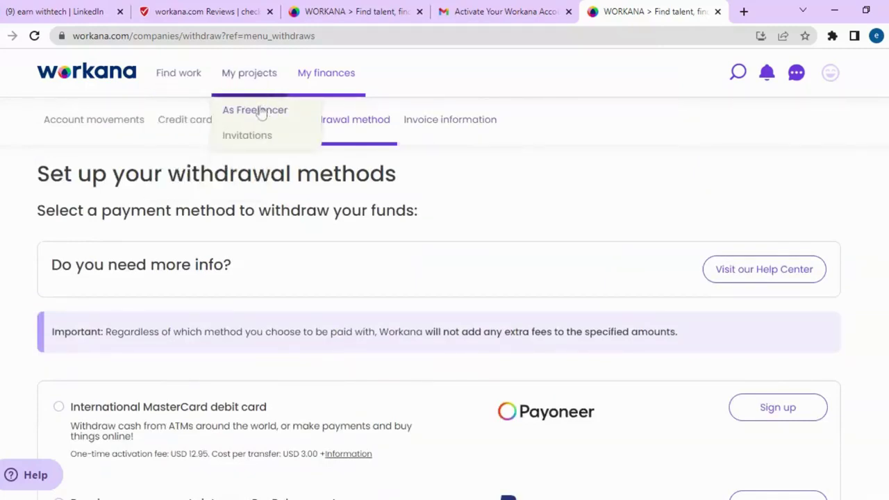
left_click(169, 86)
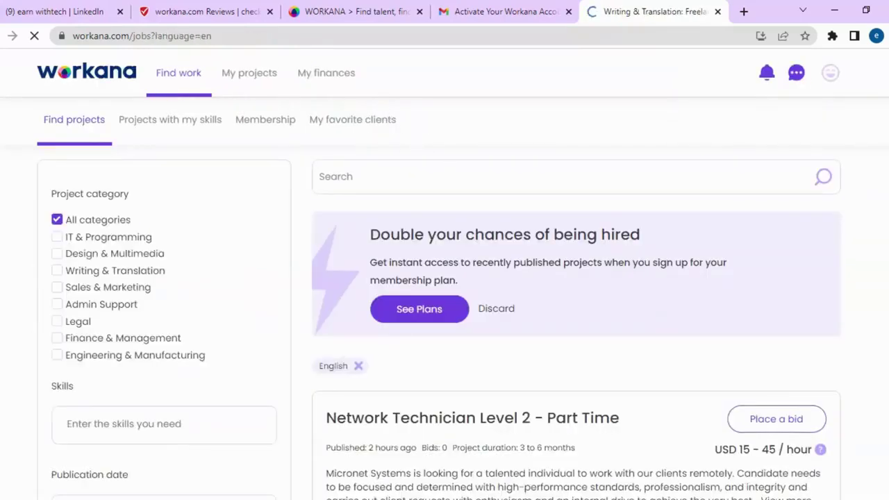
left_click(451, 170)
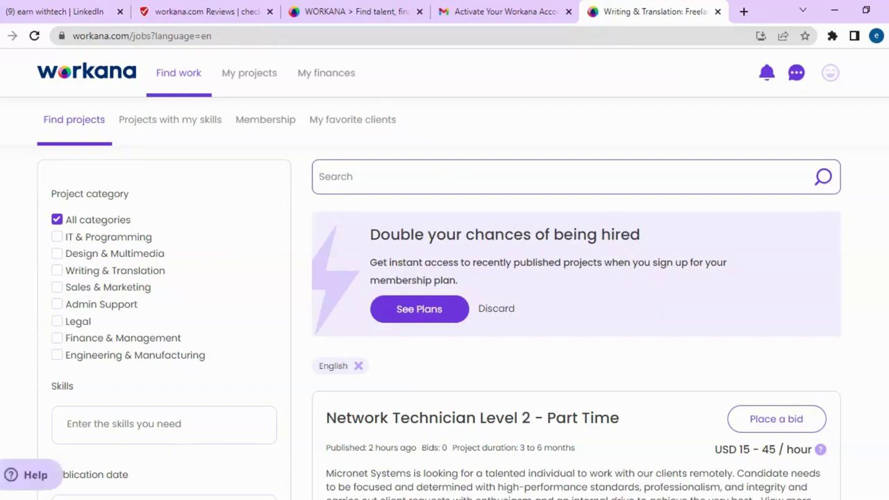
type("writing")
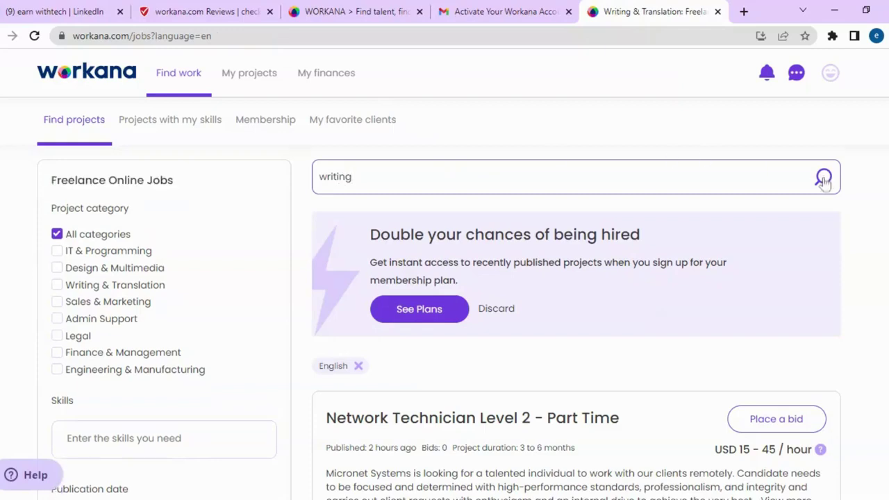
left_click(824, 178)
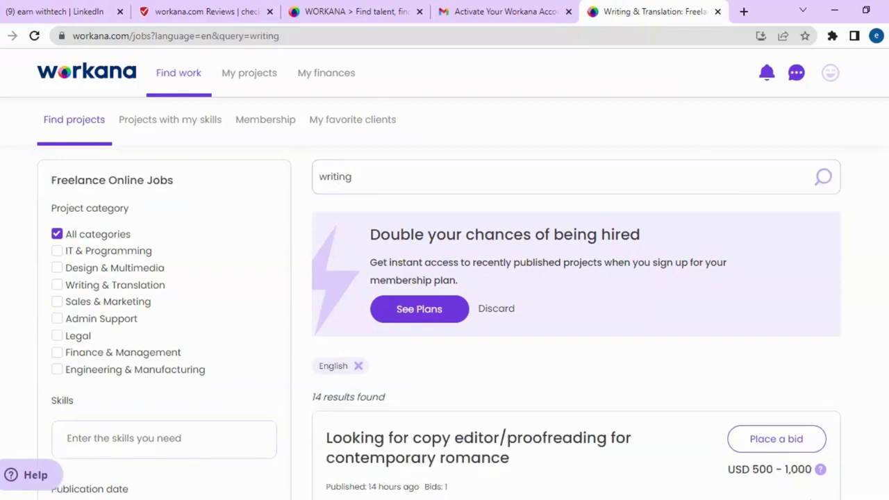
Examine the first writing search results, including budgets, bids and skills, together with the available project filters.
scroll(445, 298, "down", 3)
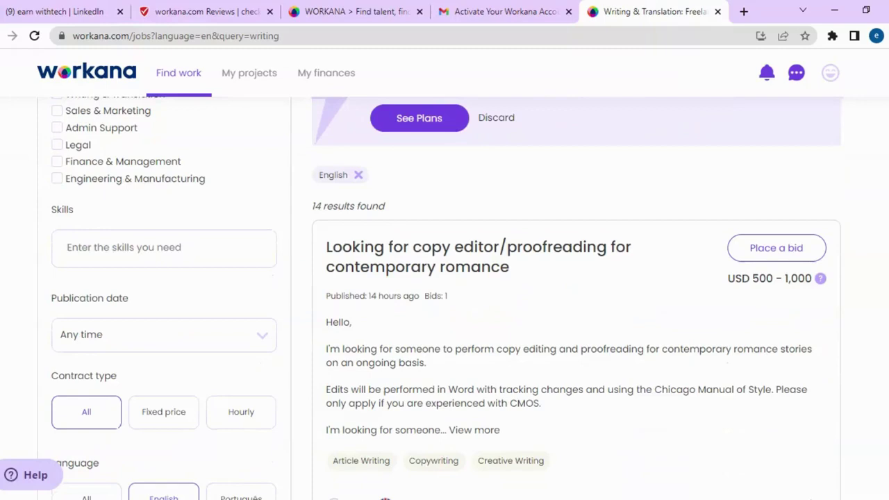
scroll(762, 165, "down", 2)
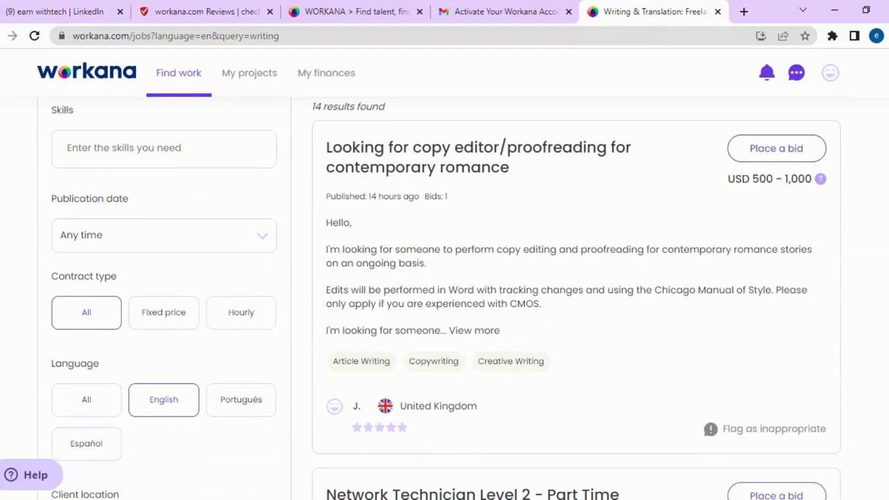
scroll(748, 166, "down", 3)
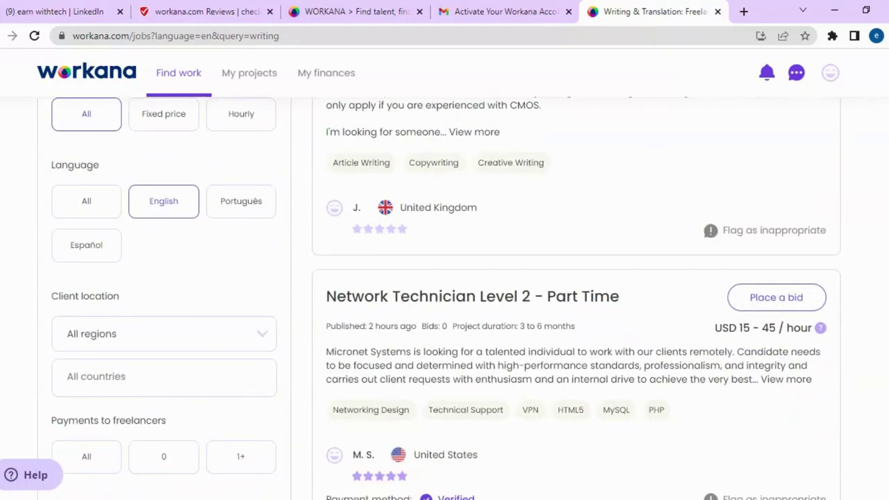
scroll(441, 299, "down", 2)
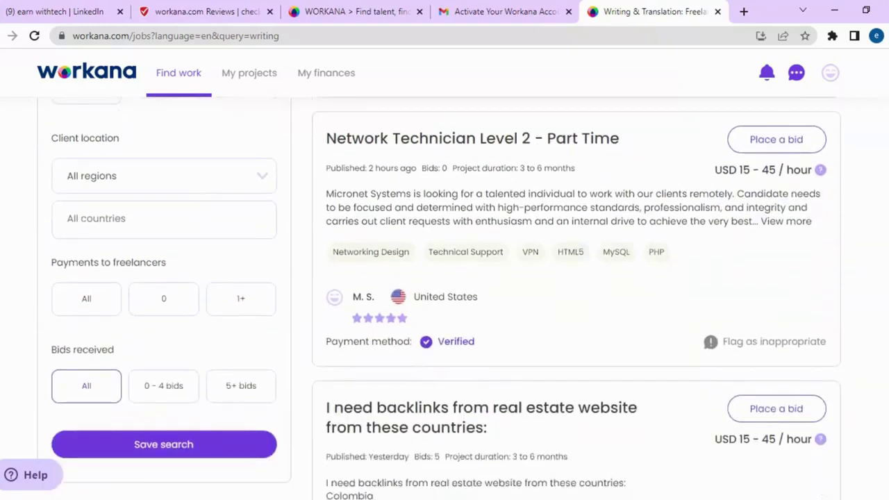
scroll(569, 234, "up", 2)
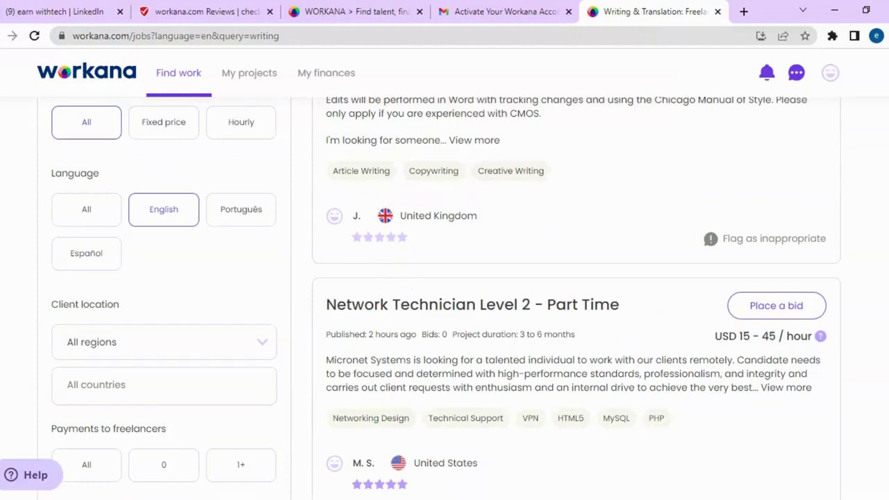
scroll(726, 198, "down", 2)
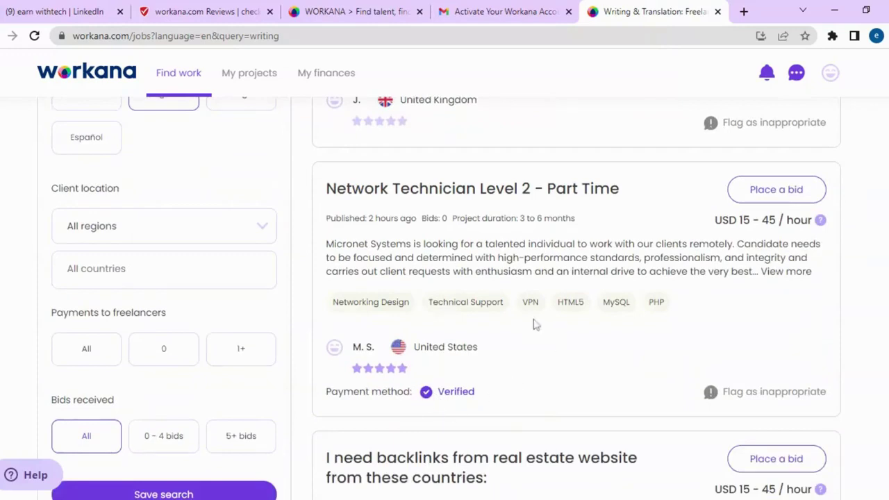
scroll(447, 298, "down", 1)
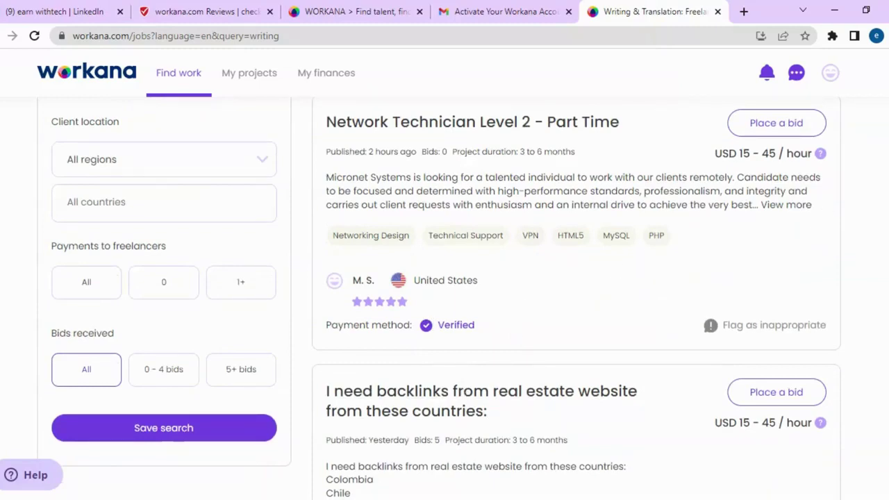
scroll(446, 298, "down", 2)
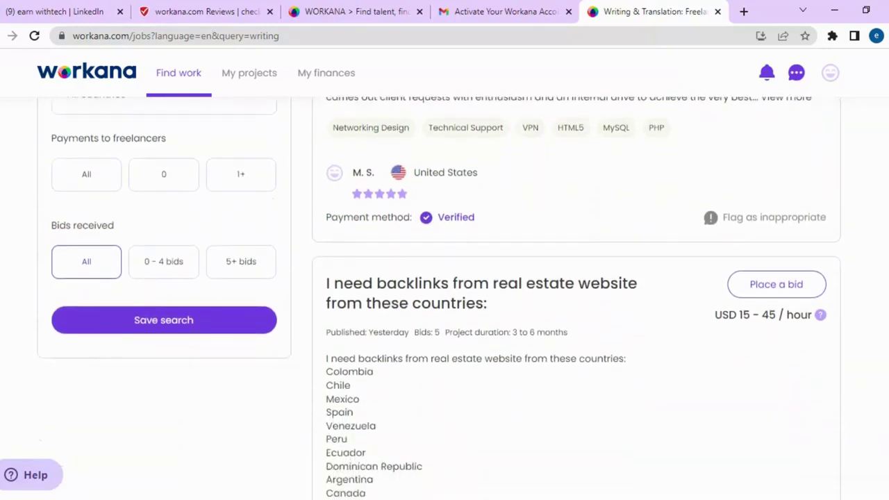
scroll(447, 298, "down", 1)
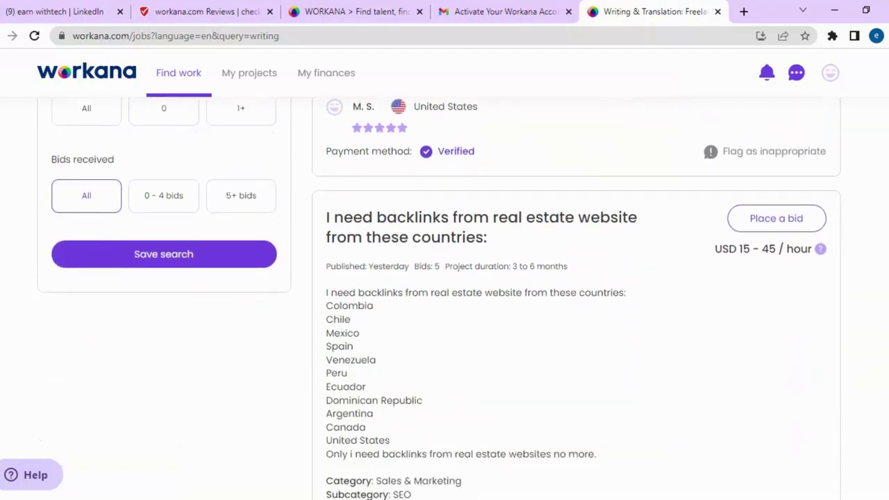
Browse the remaining project listings further down the results, comparing their descriptions, budgets, bid counts and client details.
scroll(691, 202, "down", 8)
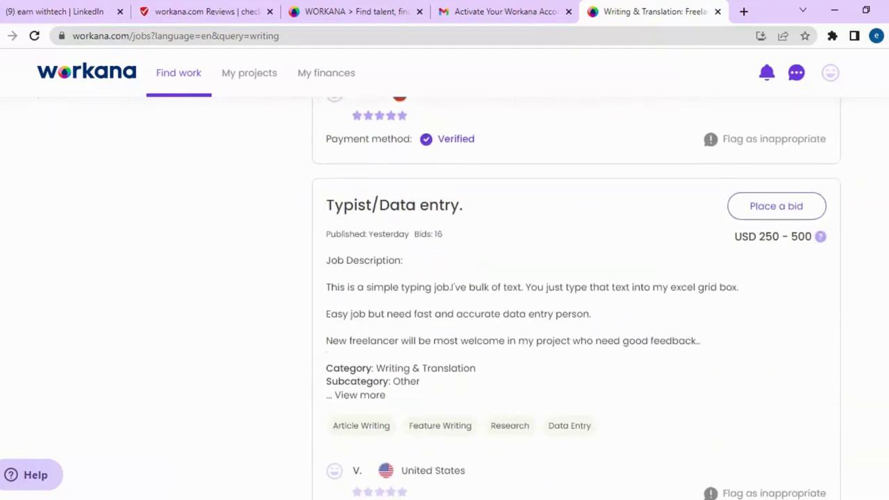
scroll(577, 298, "down", 4)
scroll(577, 299, "down", 2)
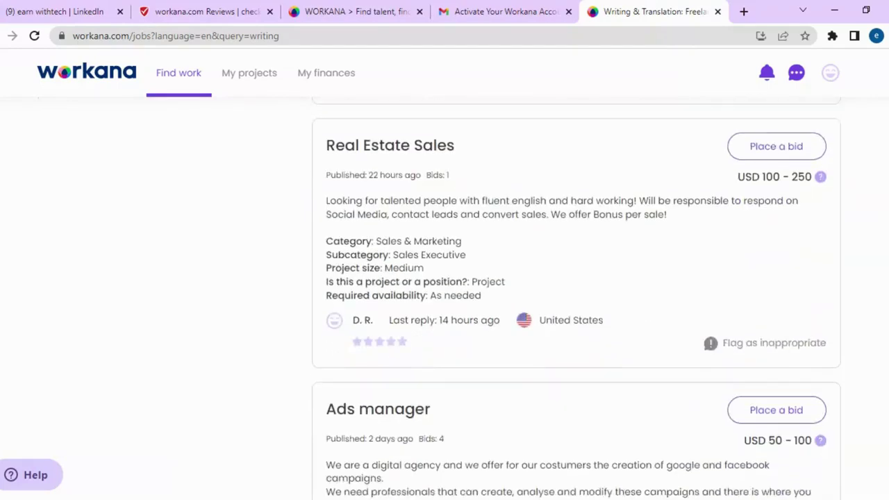
scroll(577, 298, "down", 8)
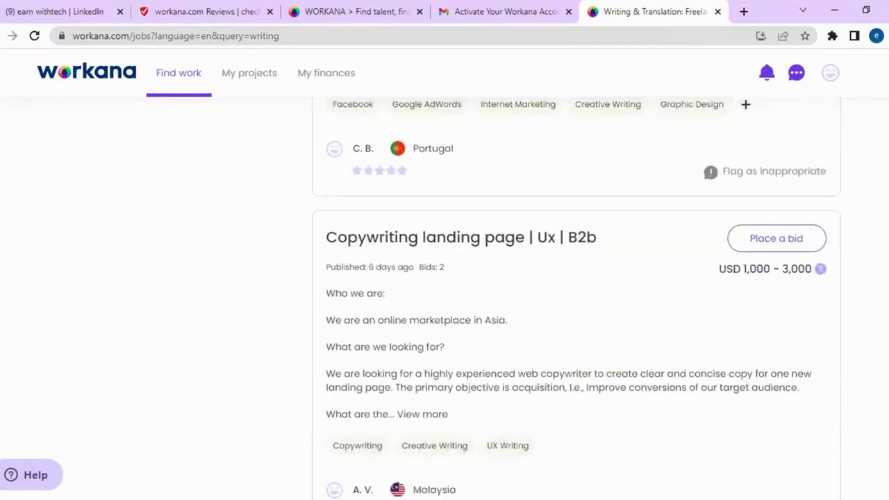
scroll(577, 299, "down", 9)
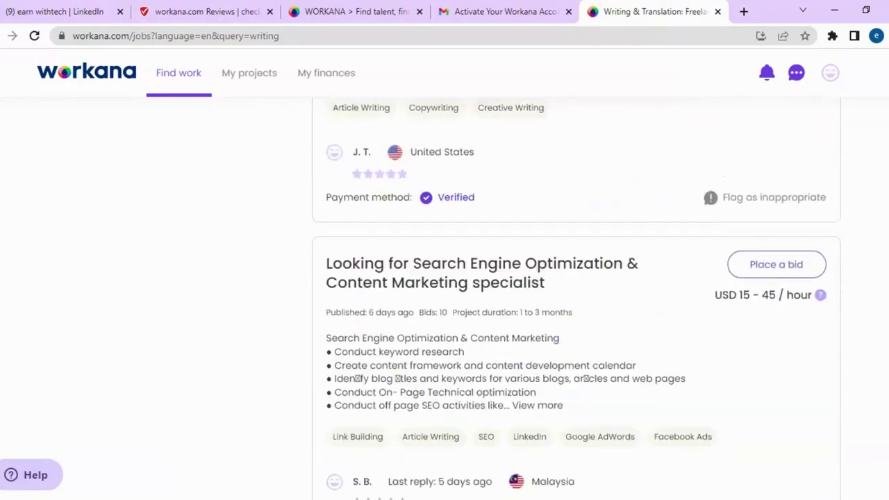
scroll(478, 264, "down", 5)
scroll(478, 264, "up", 3)
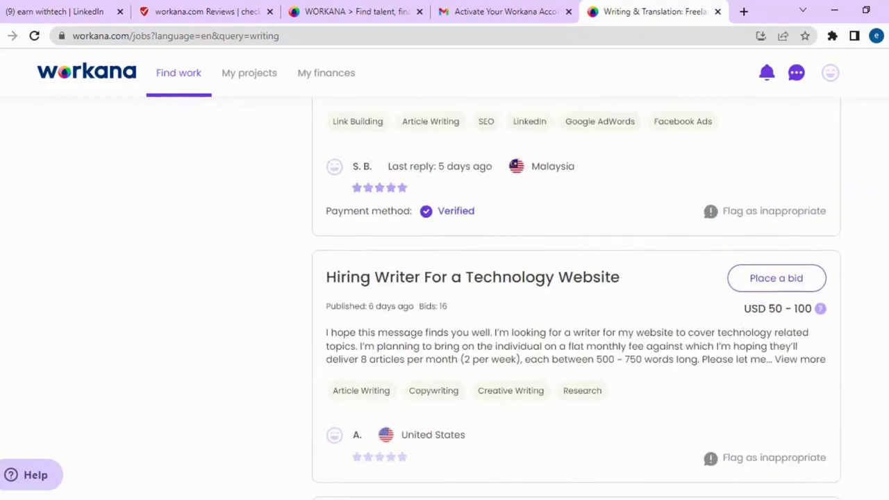
scroll(577, 299, "down", 6)
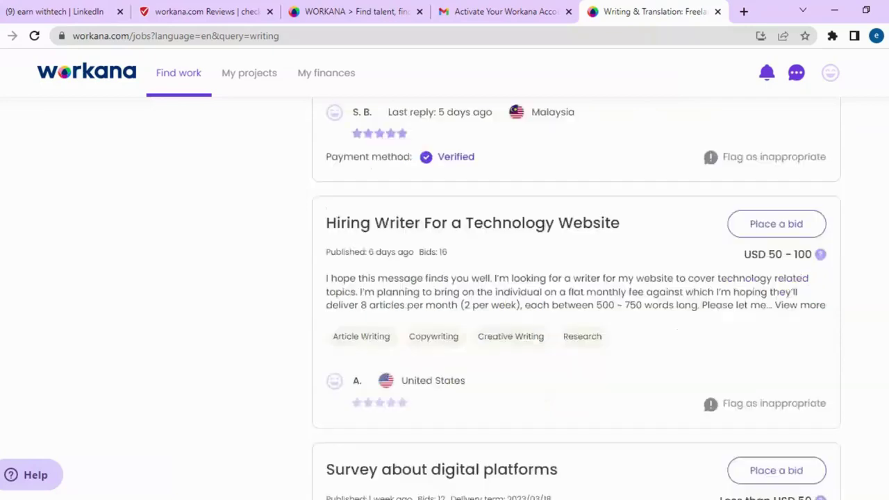
scroll(576, 299, "down", 6)
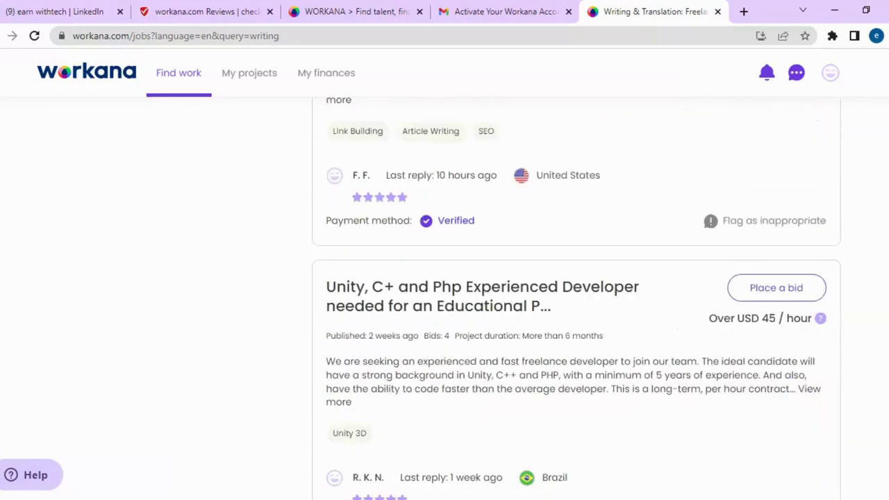
Check the last writing project listings on the first results page and return to the search field and category filters.
scroll(577, 299, "down", 6)
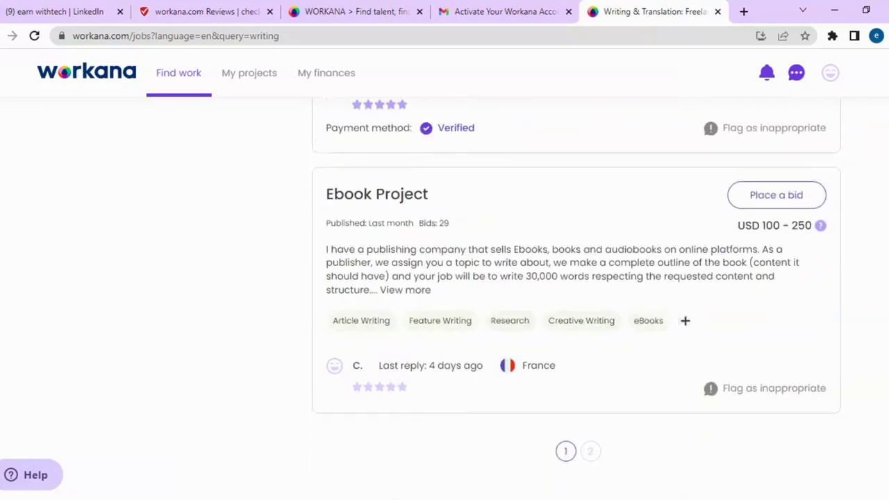
scroll(576, 299, "up", 20)
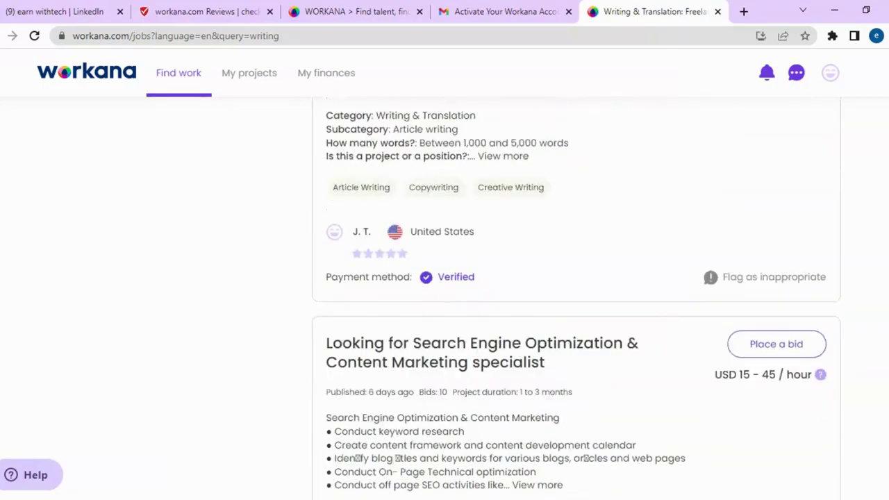
scroll(577, 299, "up", 18)
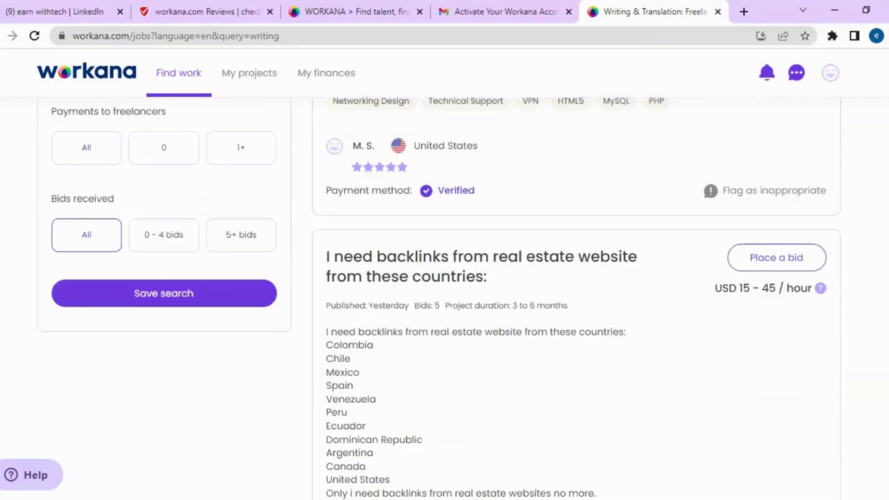
scroll(576, 299, "up", 6)
scroll(577, 298, "up", 5)
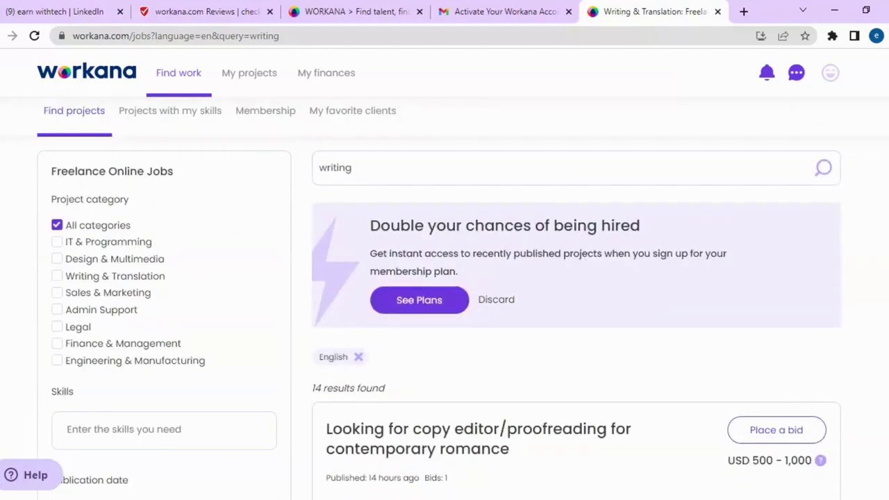
View the As Freelancer page of My projects and go back to Find work.
mouse_move(178, 88)
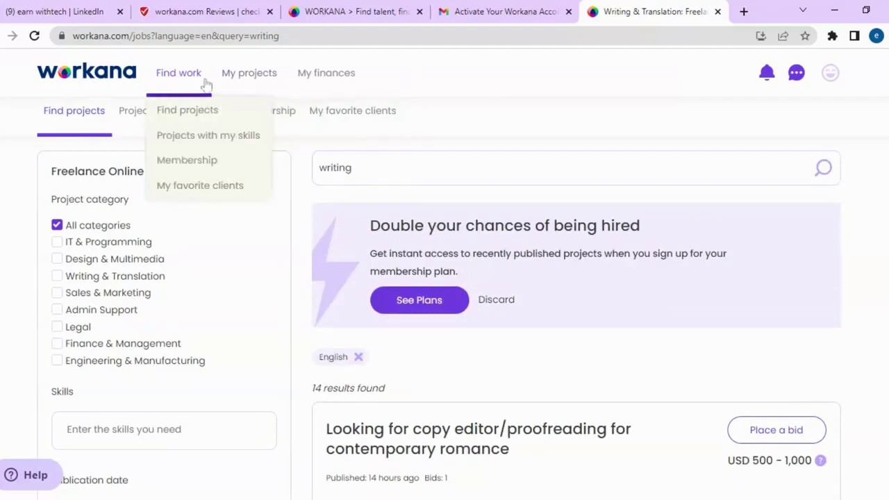
mouse_move(278, 77)
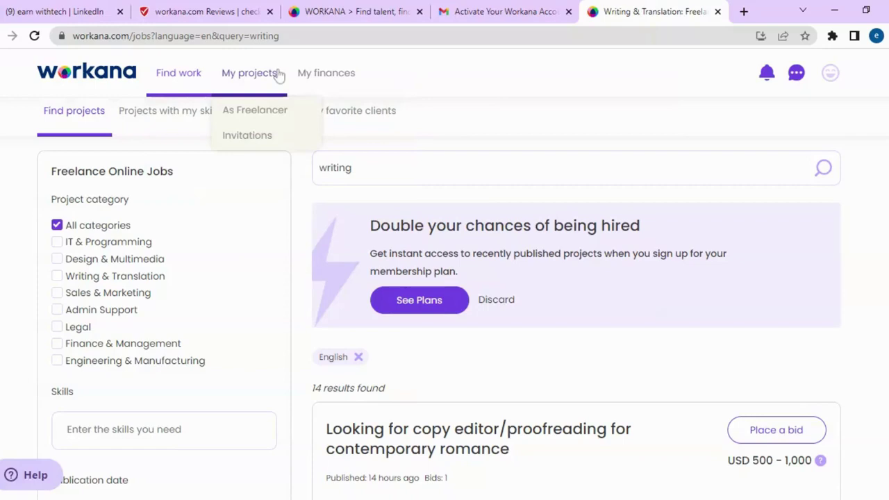
left_click(268, 111)
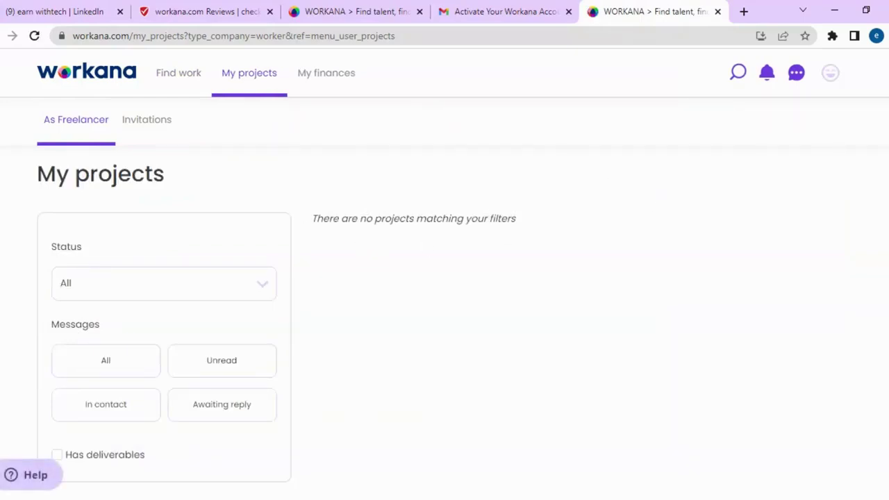
left_click(180, 84)
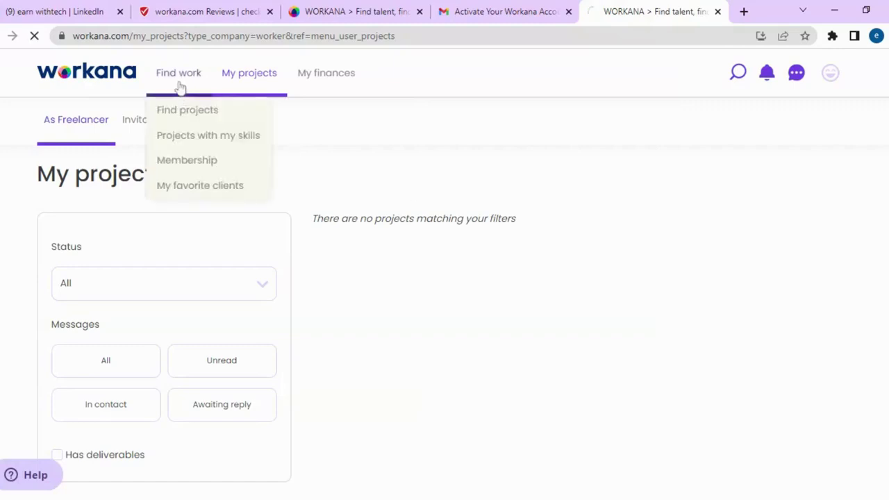